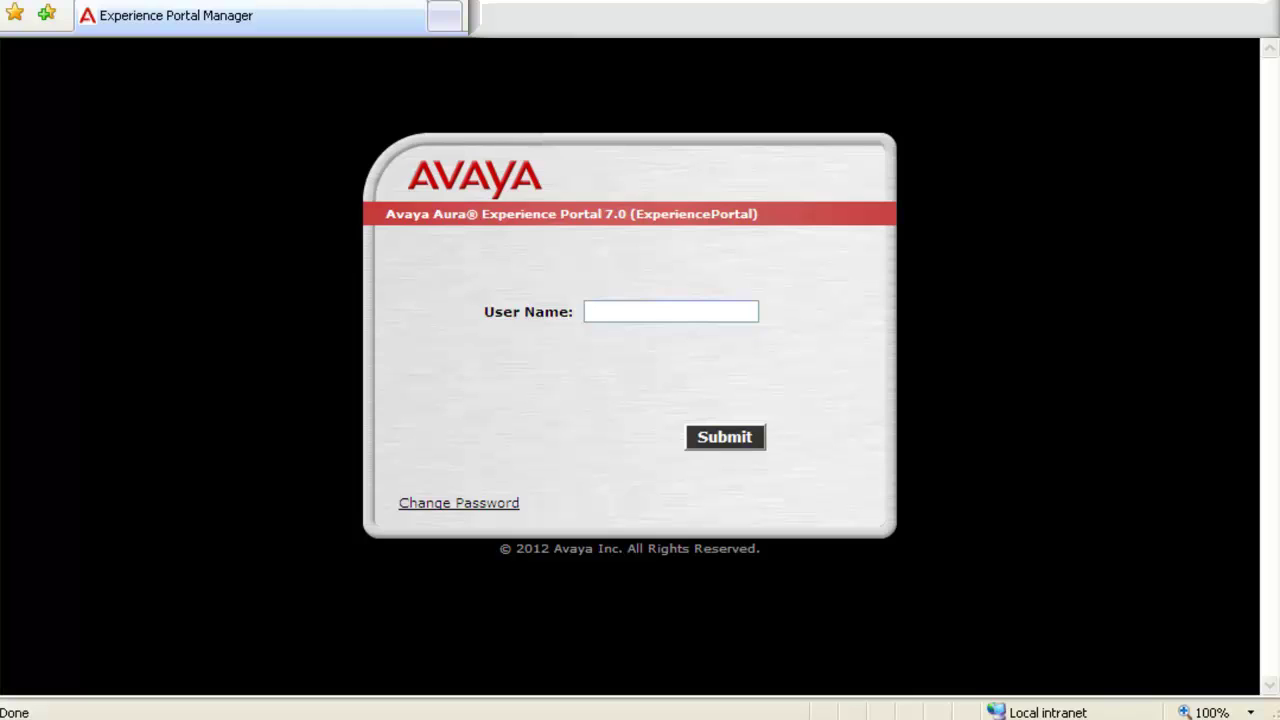
# Log in to Experience Portal Manager with the admin user name and its password
pyautogui.click(588, 311)
pyautogui.write('admin')
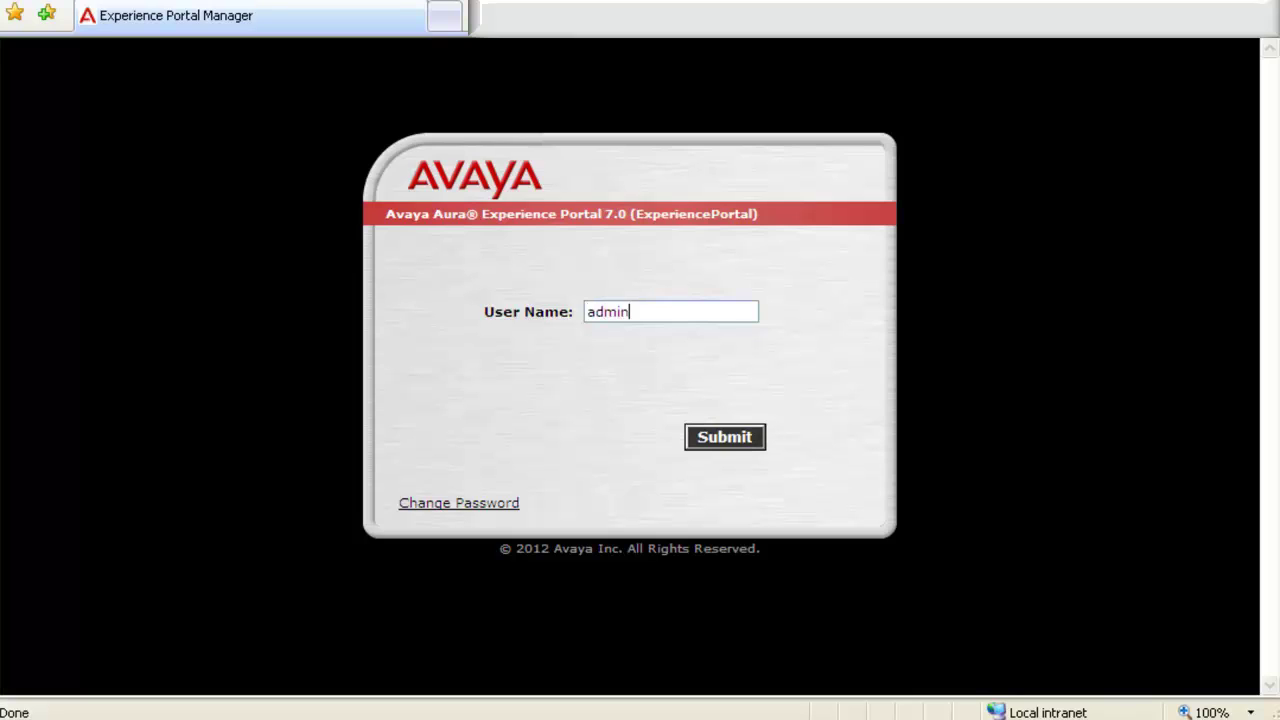
pyautogui.press('Return')
pyautogui.write('•••••••••')
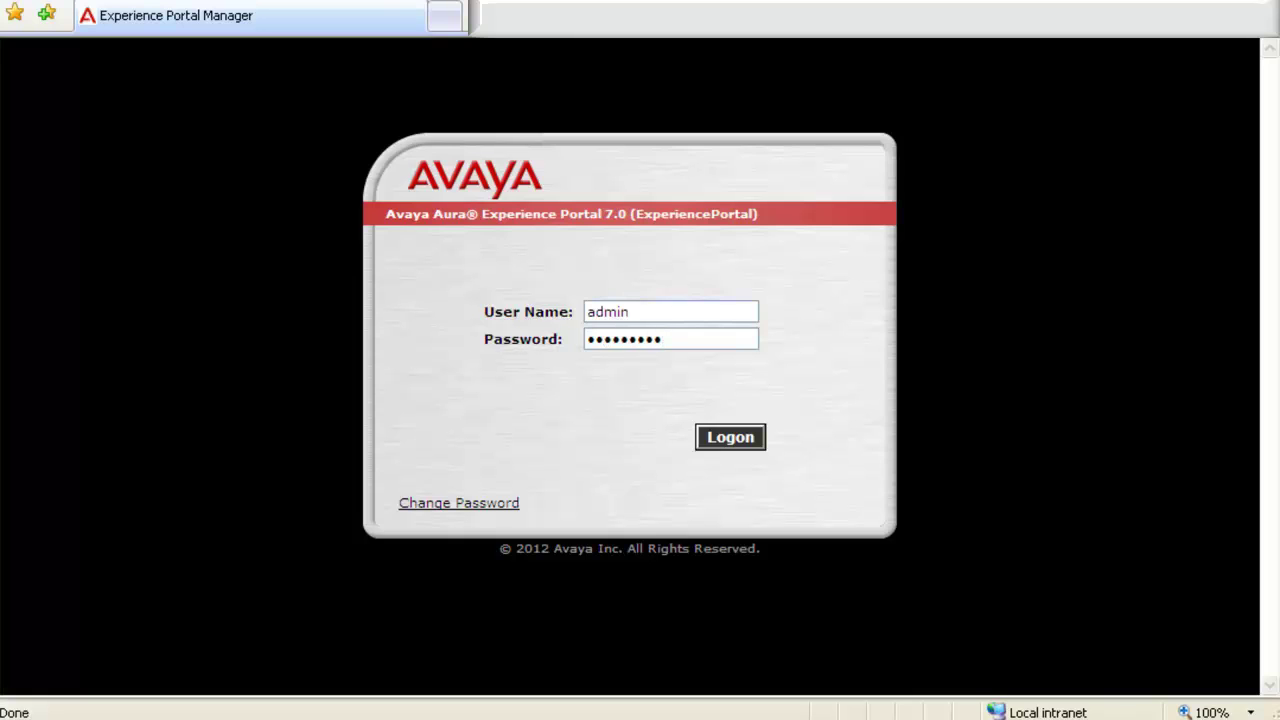
pyautogui.click(710, 437)
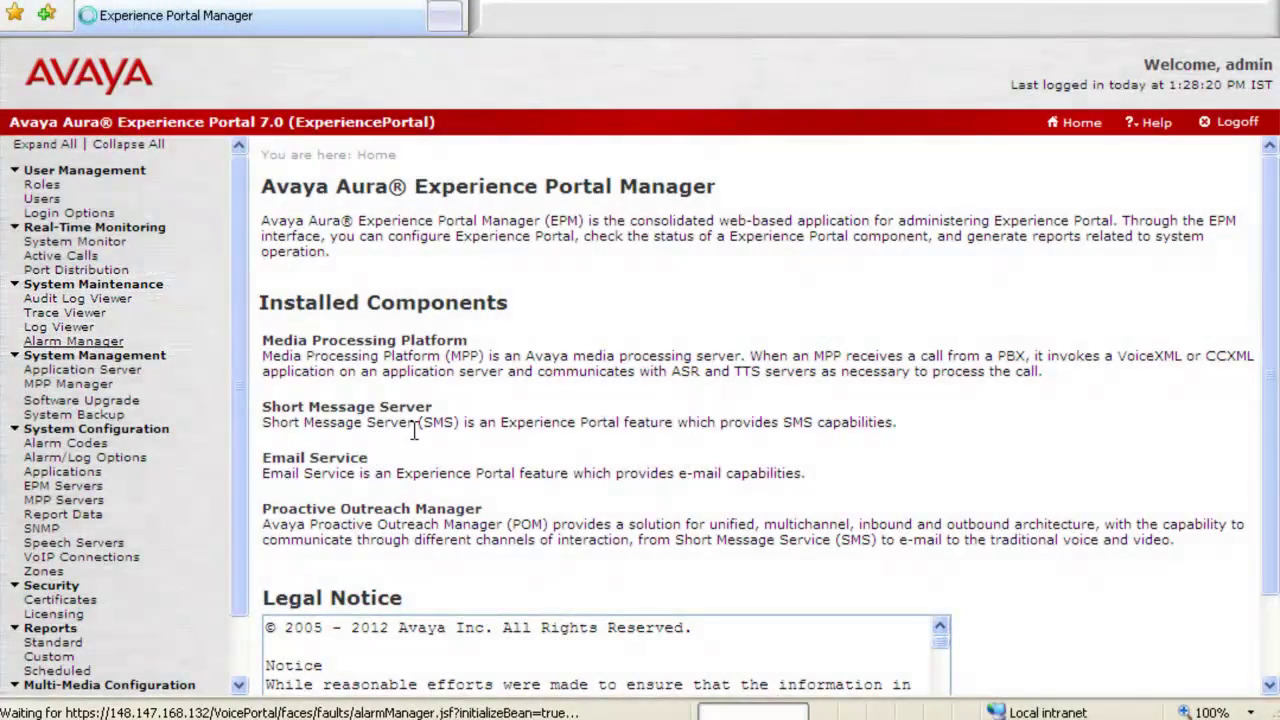
# In Alarm Manager, filter for Unacknowledged alarms from the Last 3 Days
pyautogui.click(100, 346)
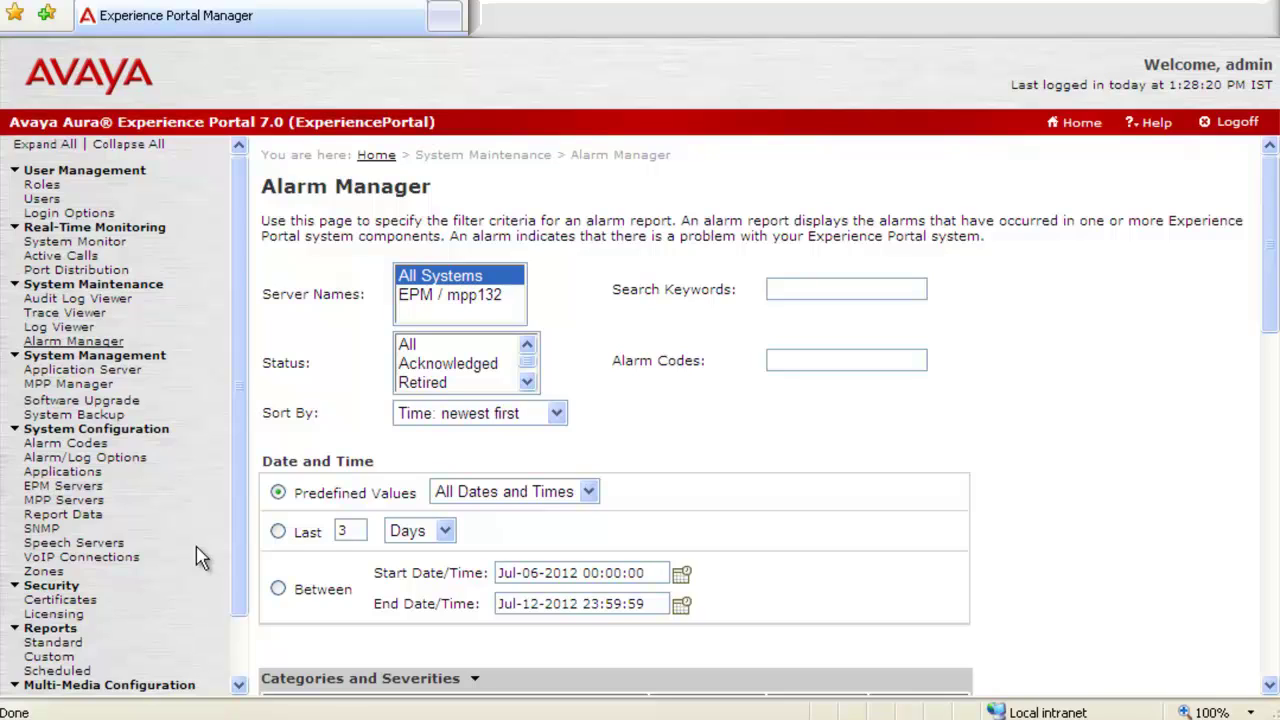
pyautogui.click(278, 533)
pyautogui.click(527, 382)
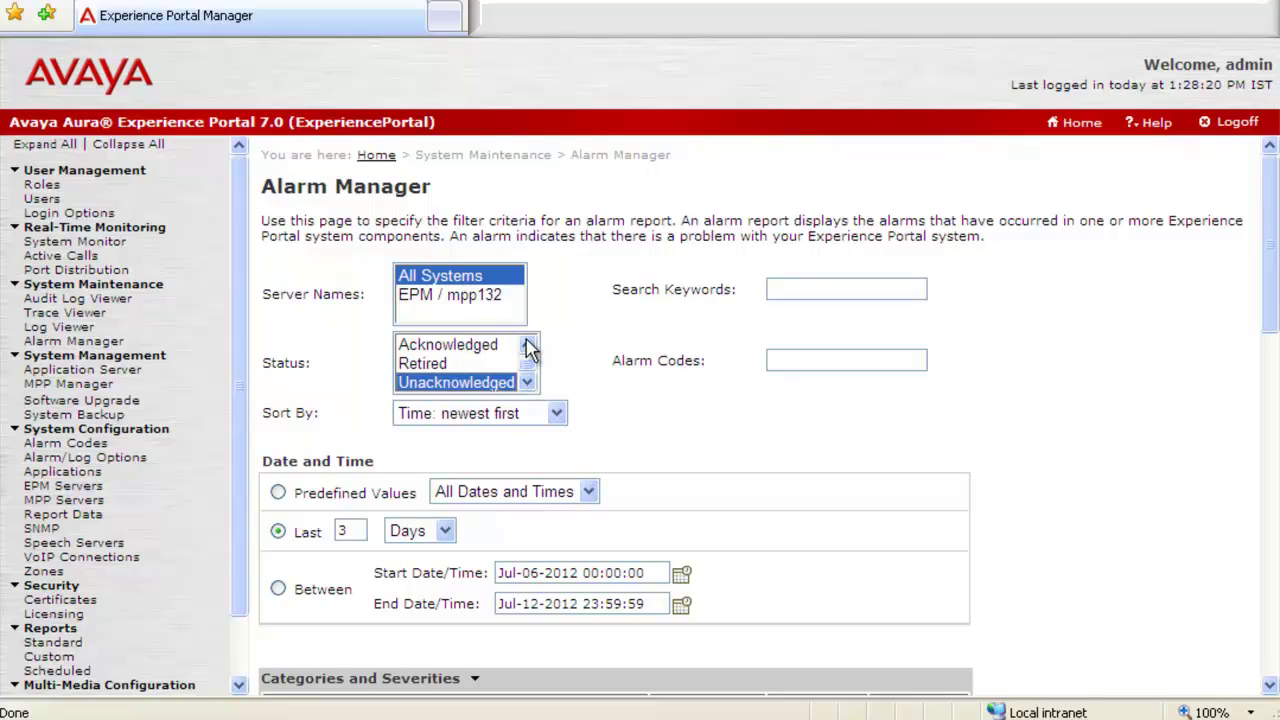
pyautogui.click(527, 345)
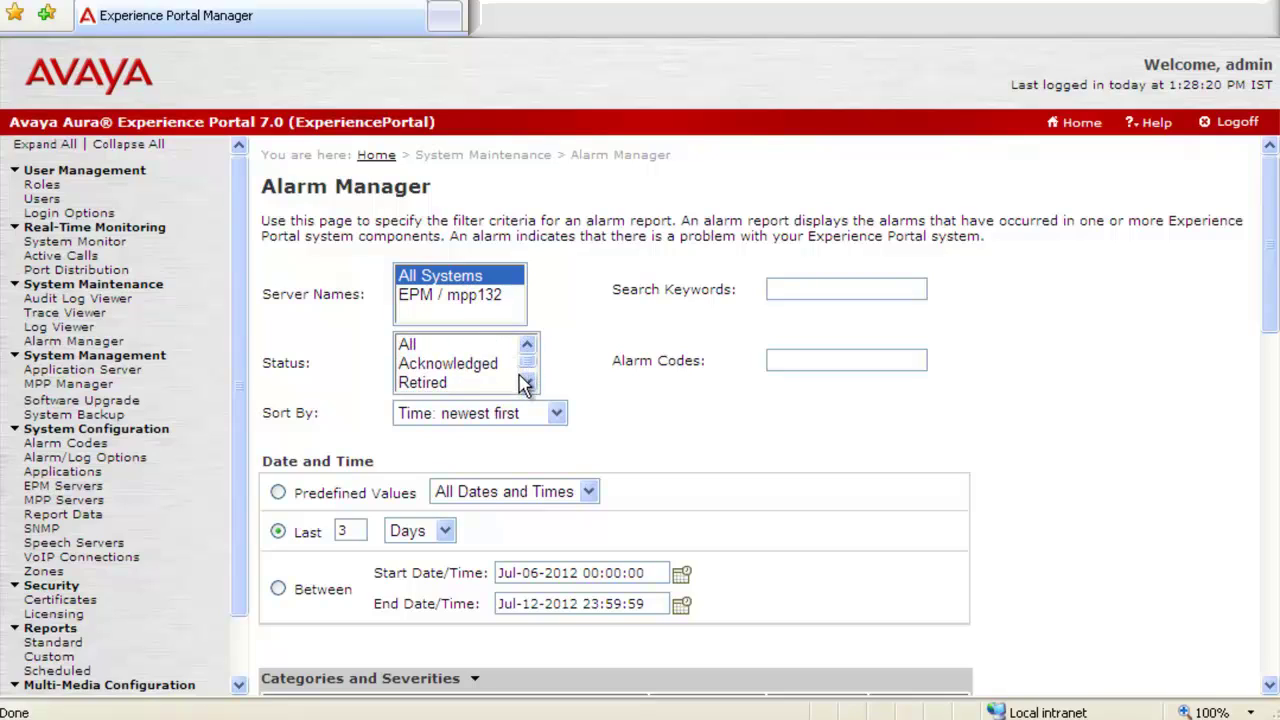
pyautogui.click(526, 383)
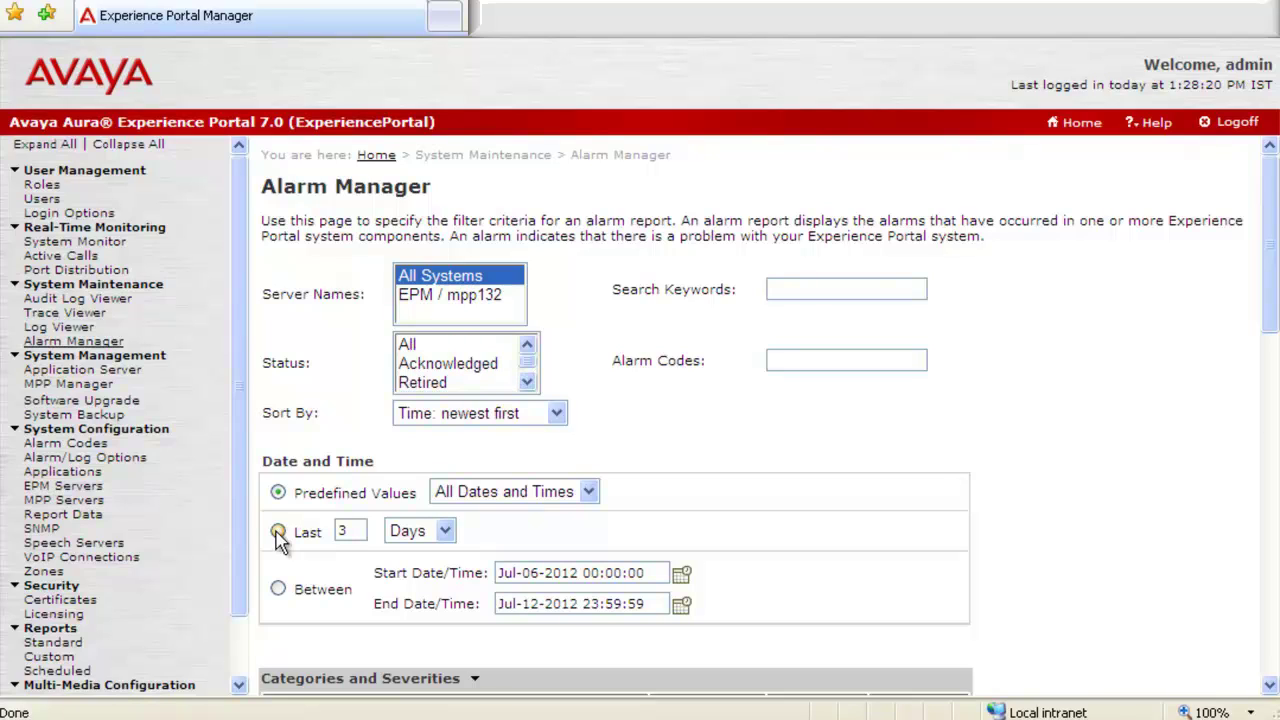
pyautogui.click(278, 533)
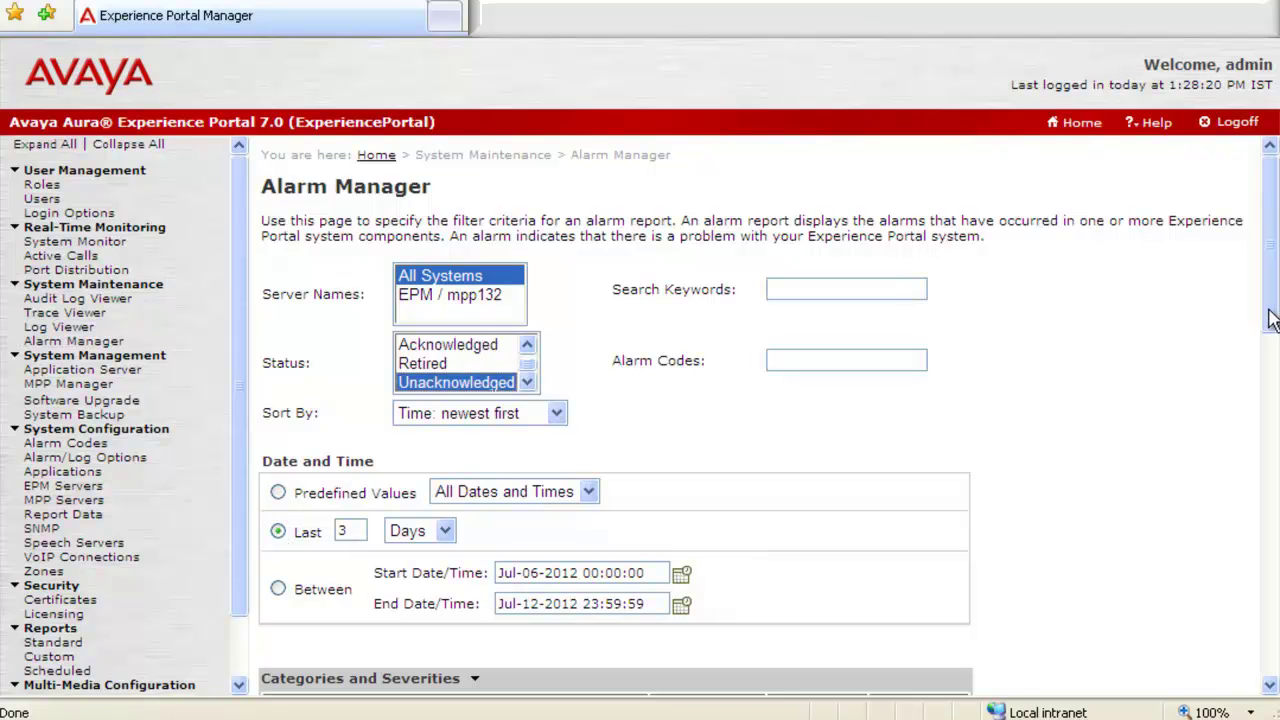
pyautogui.moveTo(1266, 320); pyautogui.dragTo(1266, 684)
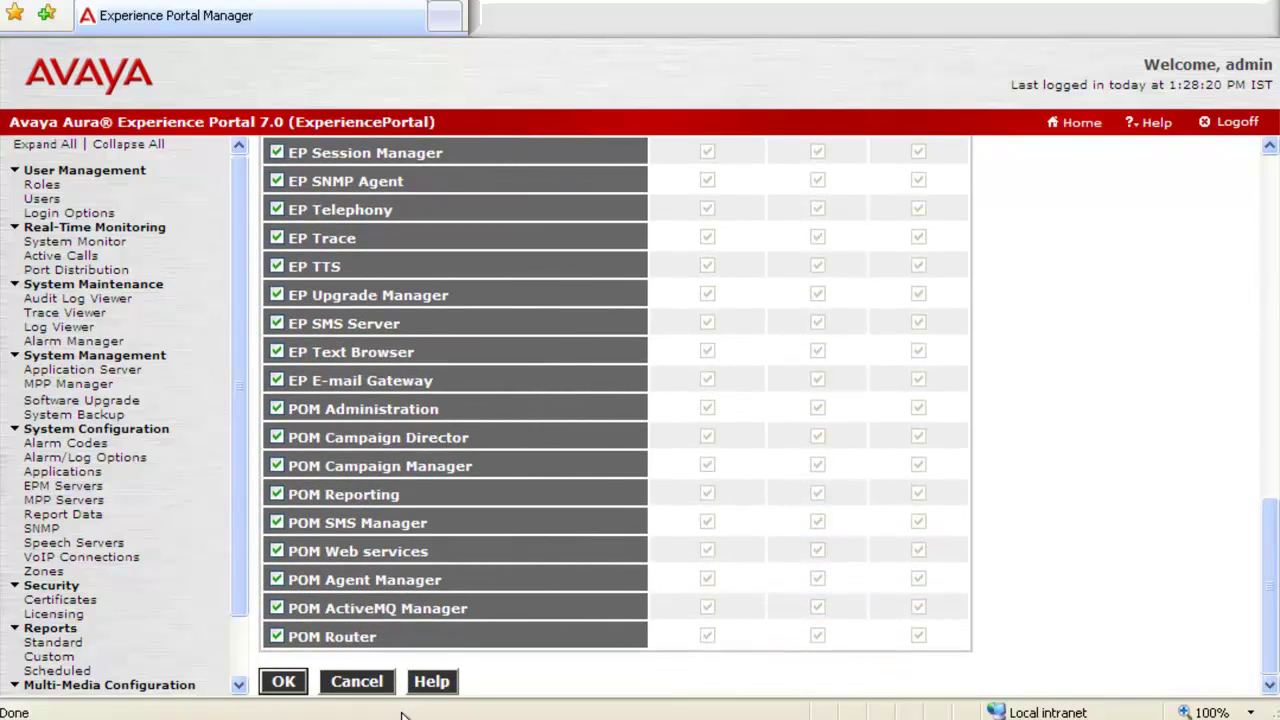
# Generate the 88892-record alarm report and export it to save as alarmReport.xls
pyautogui.click(280, 684)
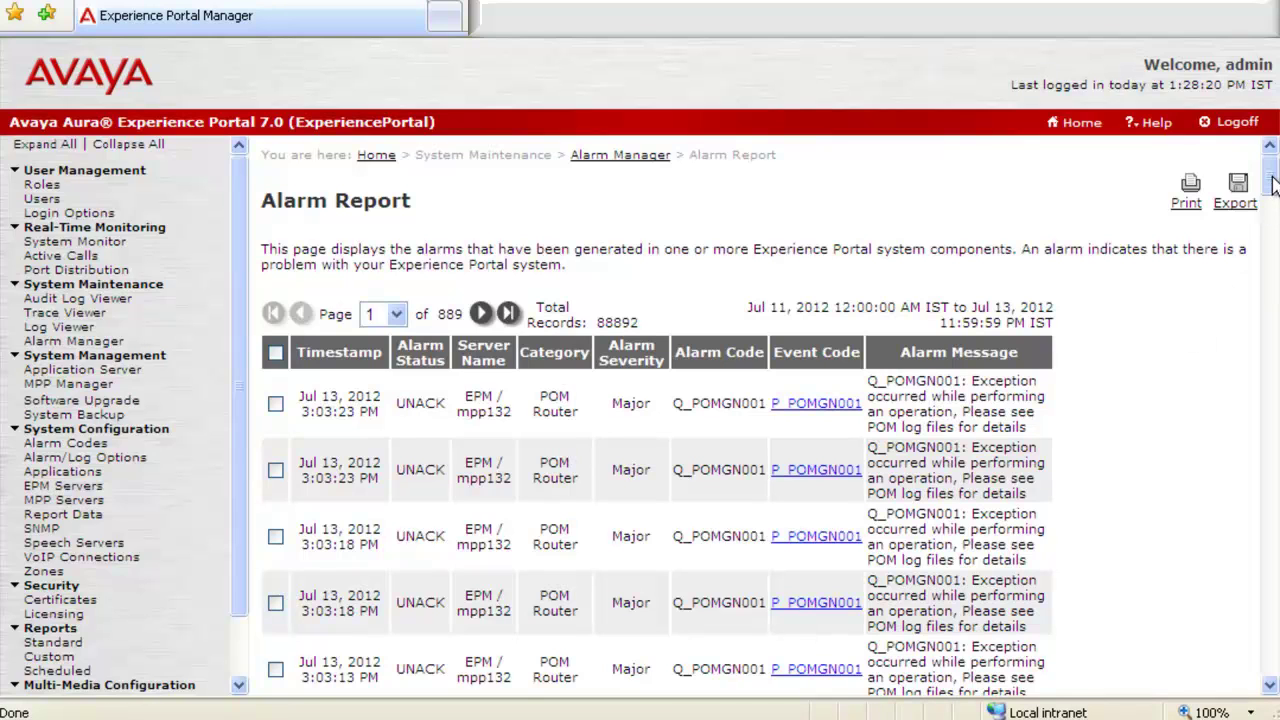
pyautogui.moveTo(1270, 185); pyautogui.dragTo(1245, 155)
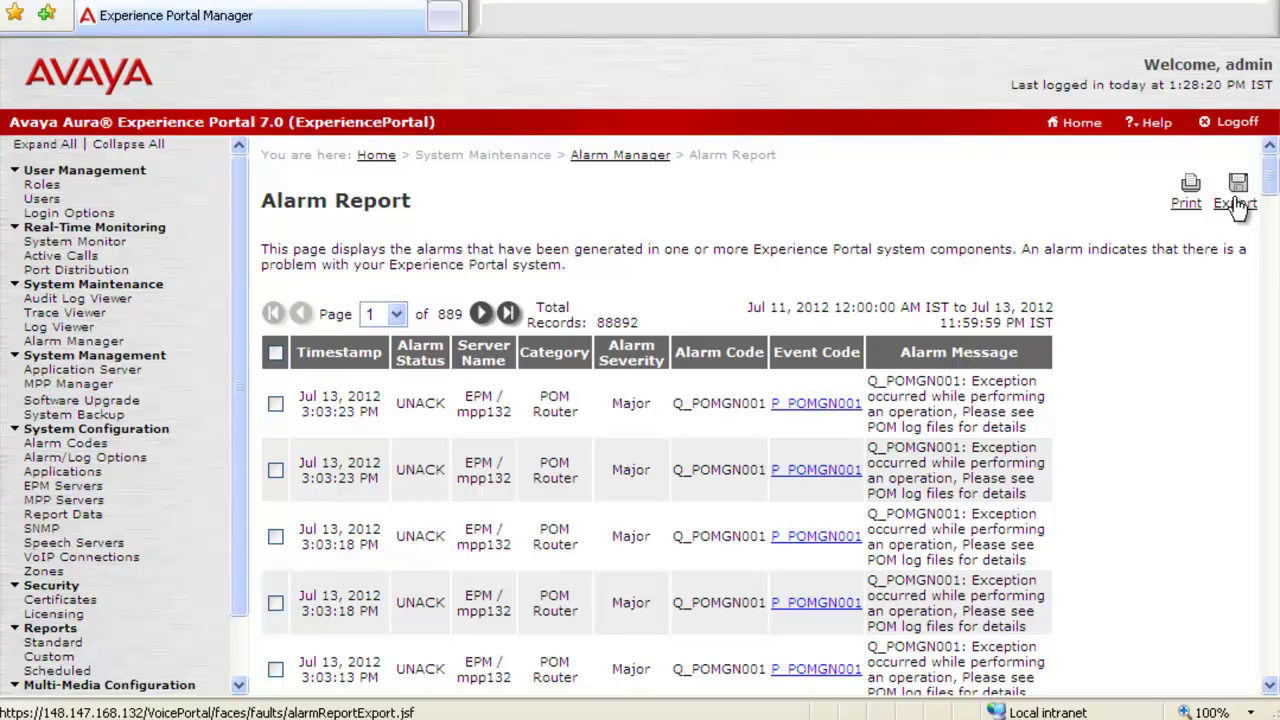
pyautogui.click(1236, 204)
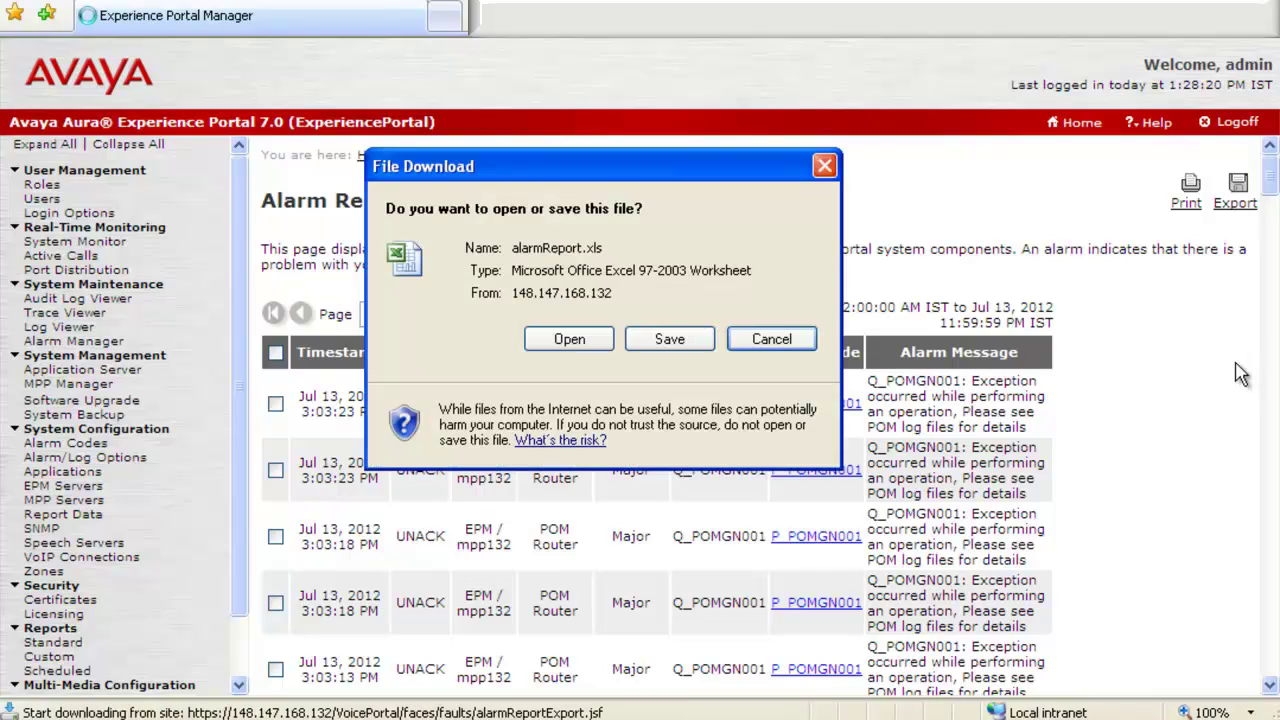
pyautogui.click(668, 340)
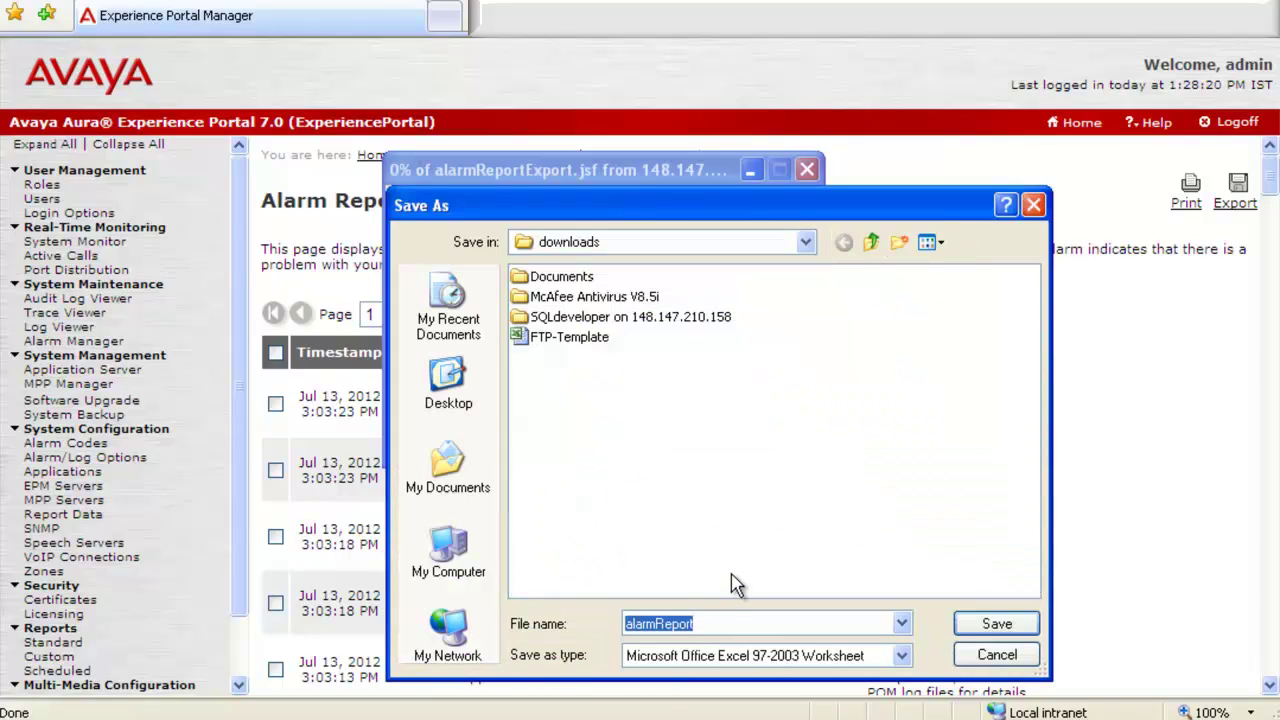
# Create a new folder named 'EPM Logs' in the downloads folder
pyautogui.rightClick(626, 412)
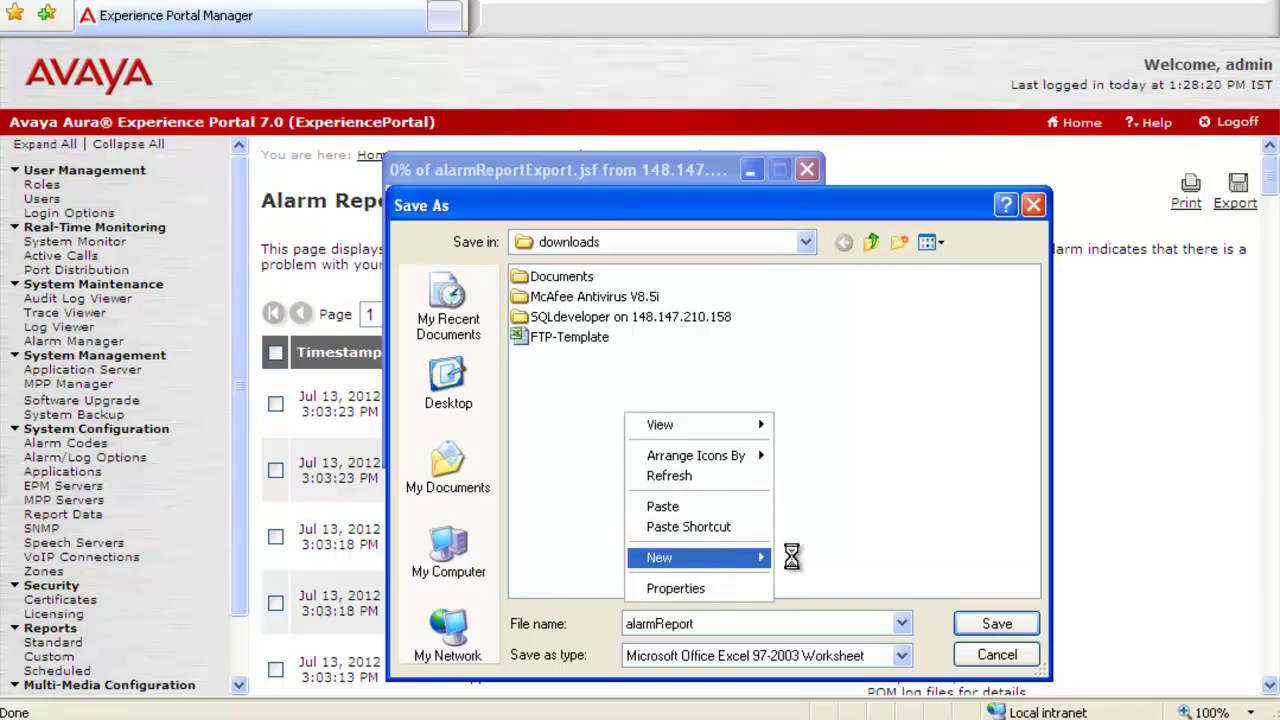
pyautogui.moveTo(791, 557)
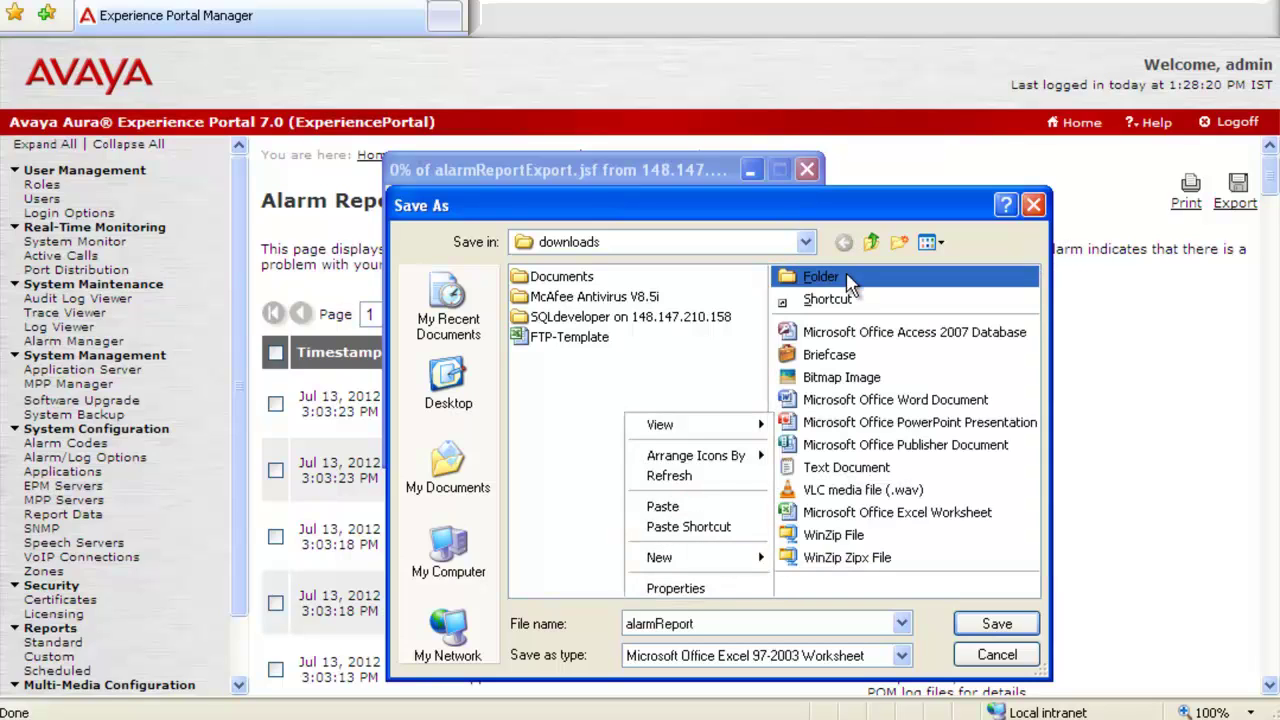
pyautogui.press('Return')
pyautogui.write('EP')
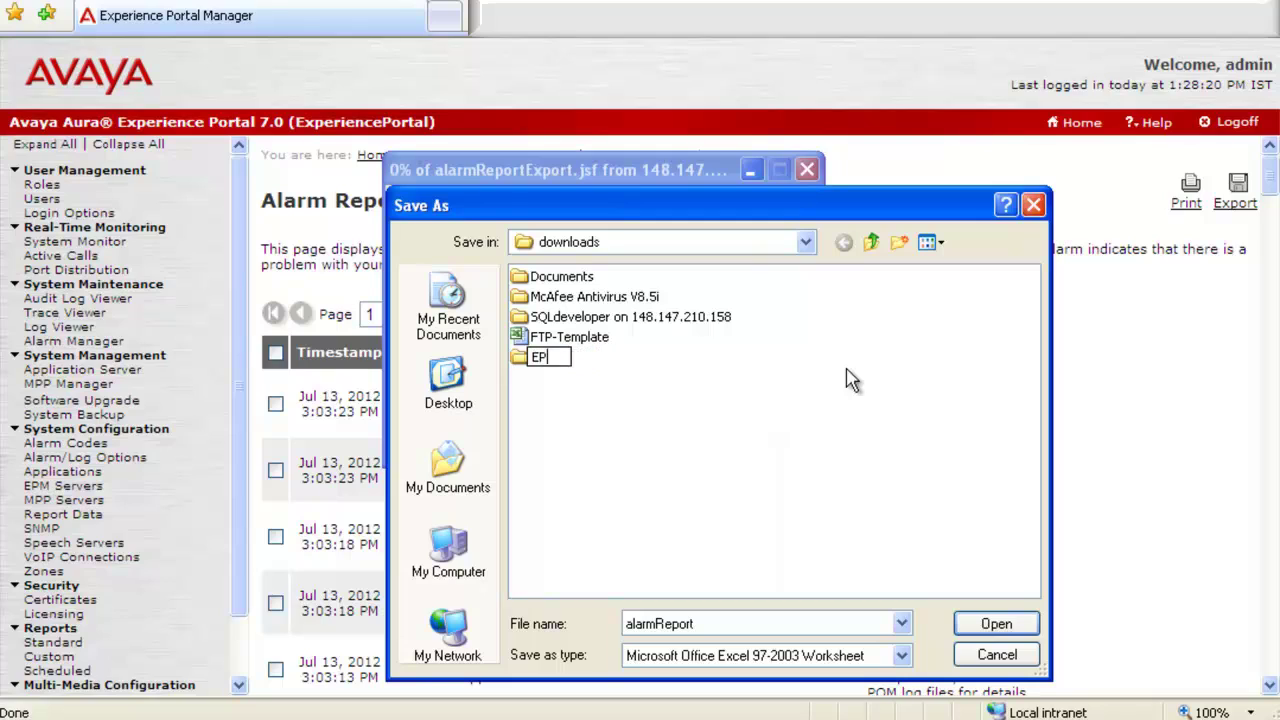
pyautogui.write('M Logs')
pyautogui.press('Return')
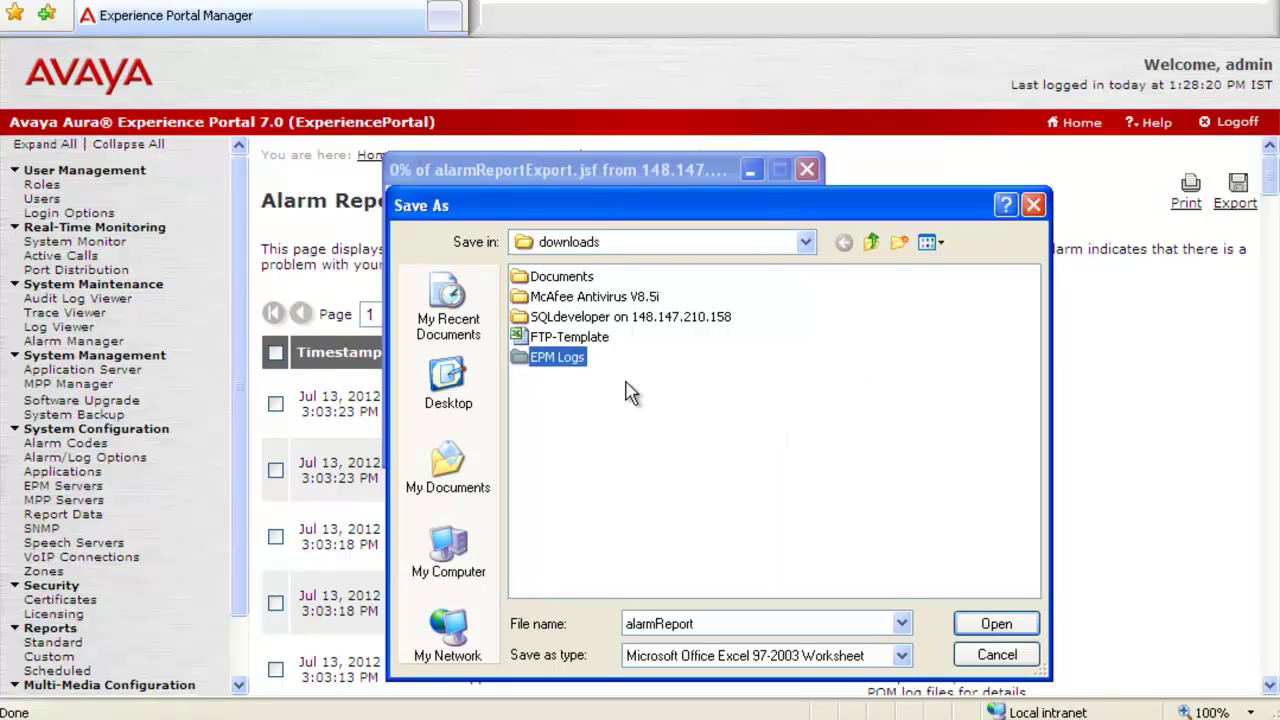
# Save alarmReport.xls inside the EPM Logs folder
pyautogui.doubleClick(530, 358)
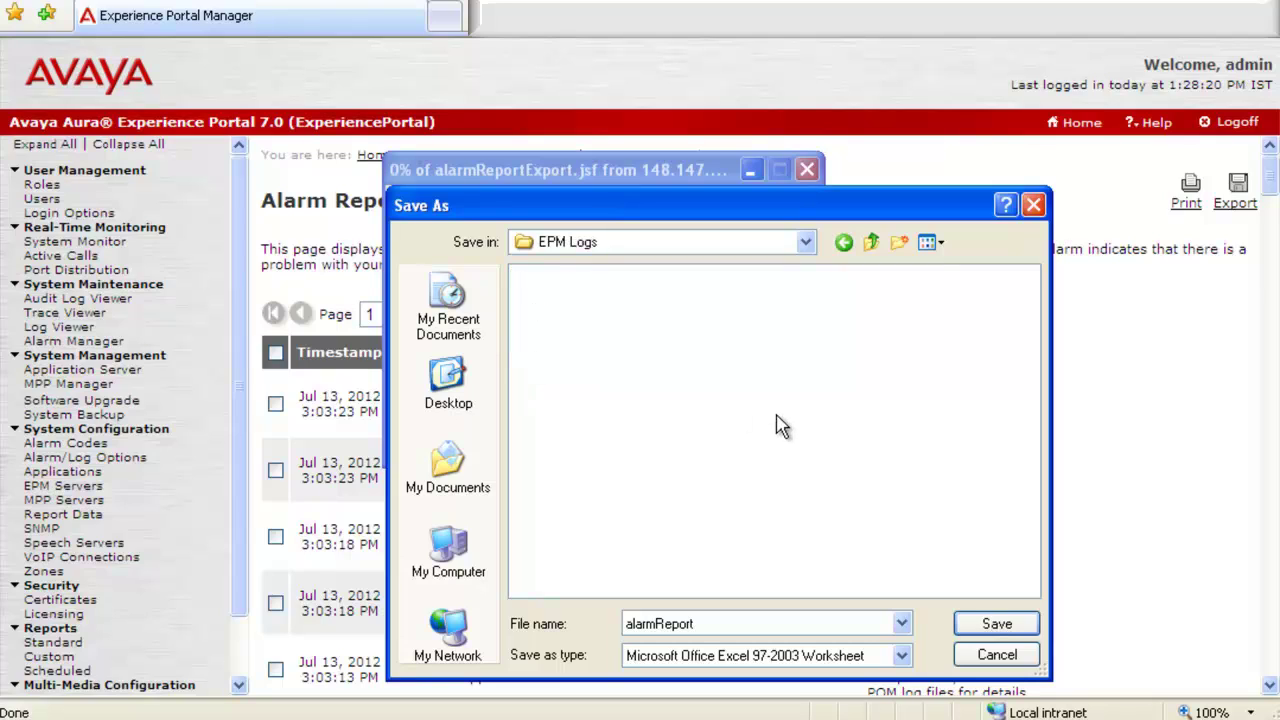
pyautogui.doubleClick(794, 624)
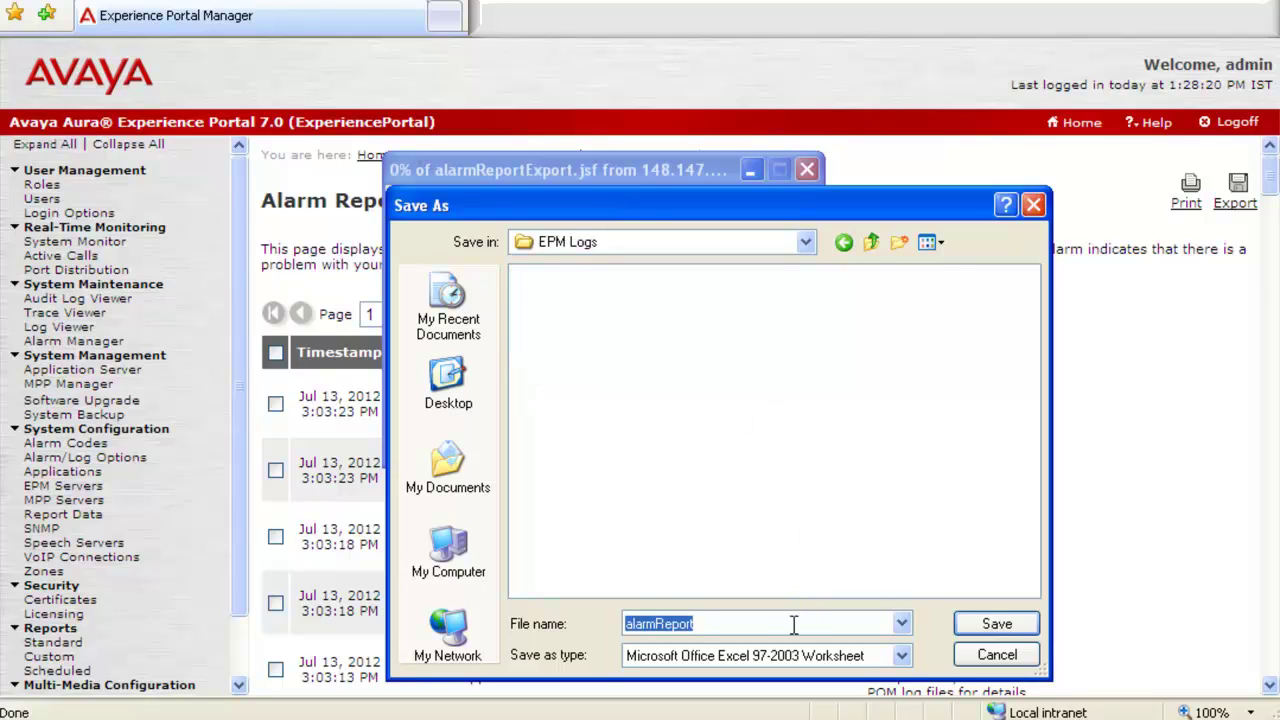
pyautogui.click(794, 624)
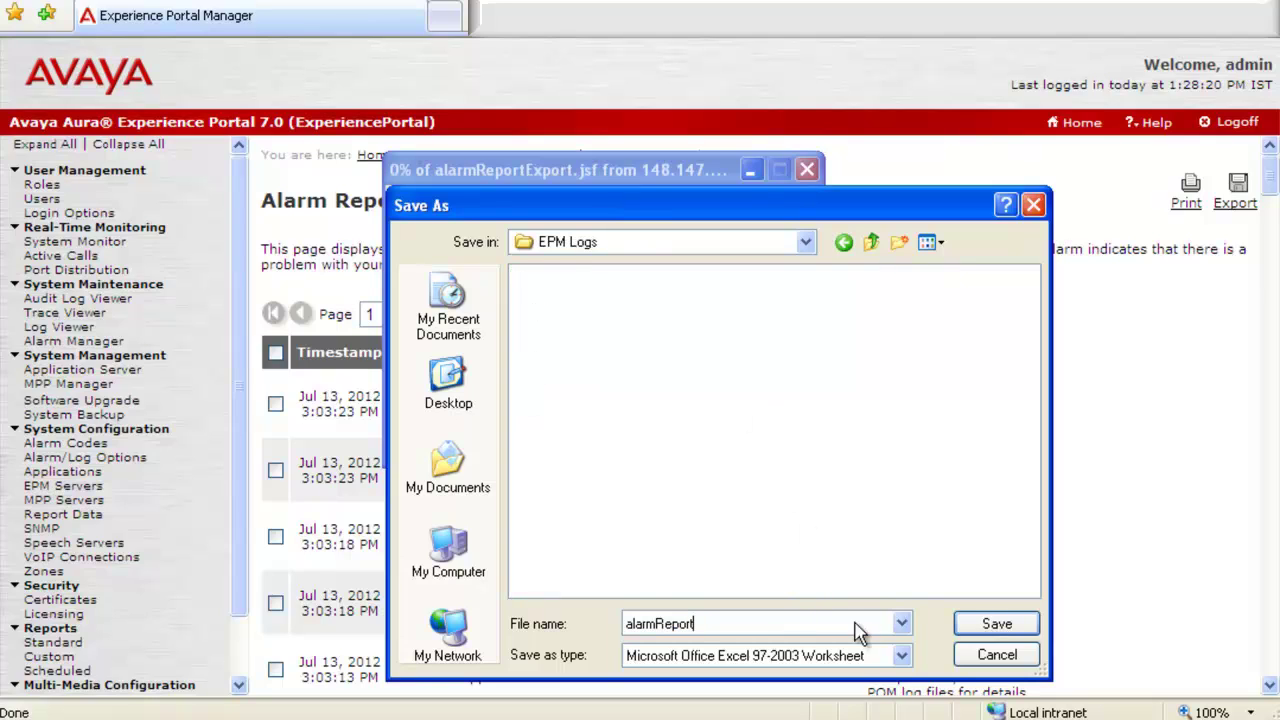
pyautogui.click(963, 630)
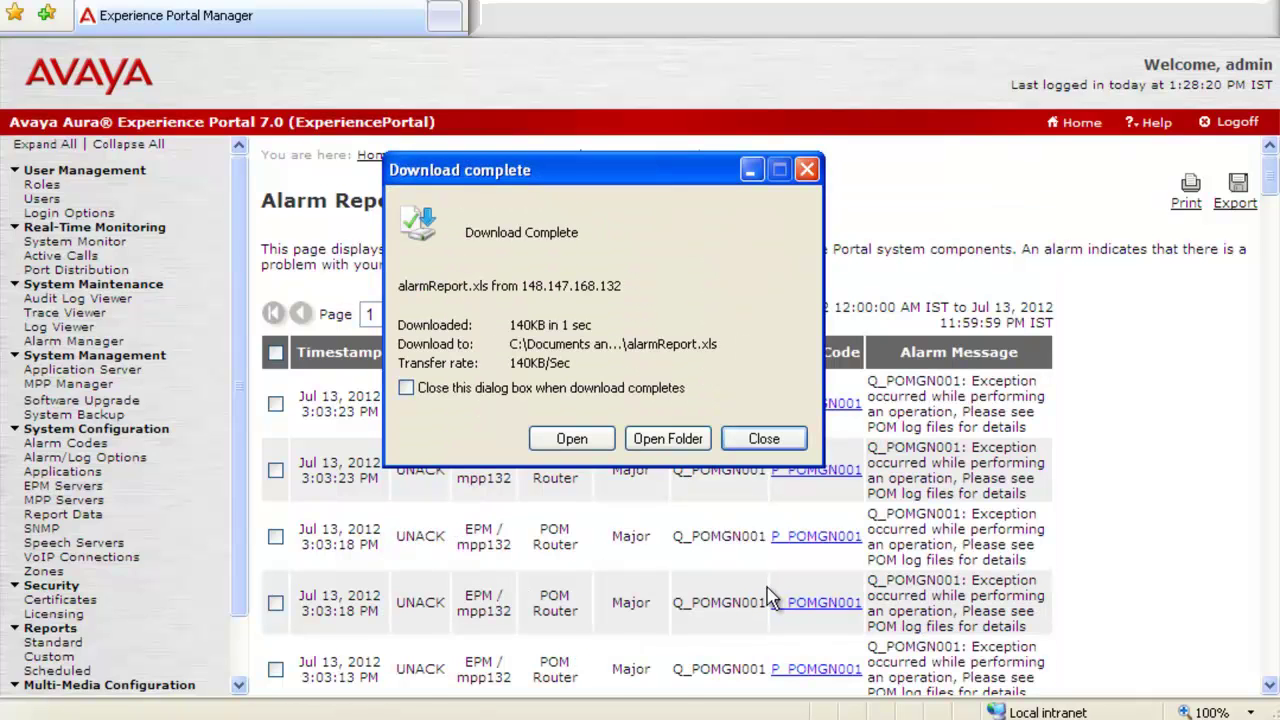
# Run a Log Viewer report sorted by time, newest first, yielding 267249 records
pyautogui.click(763, 440)
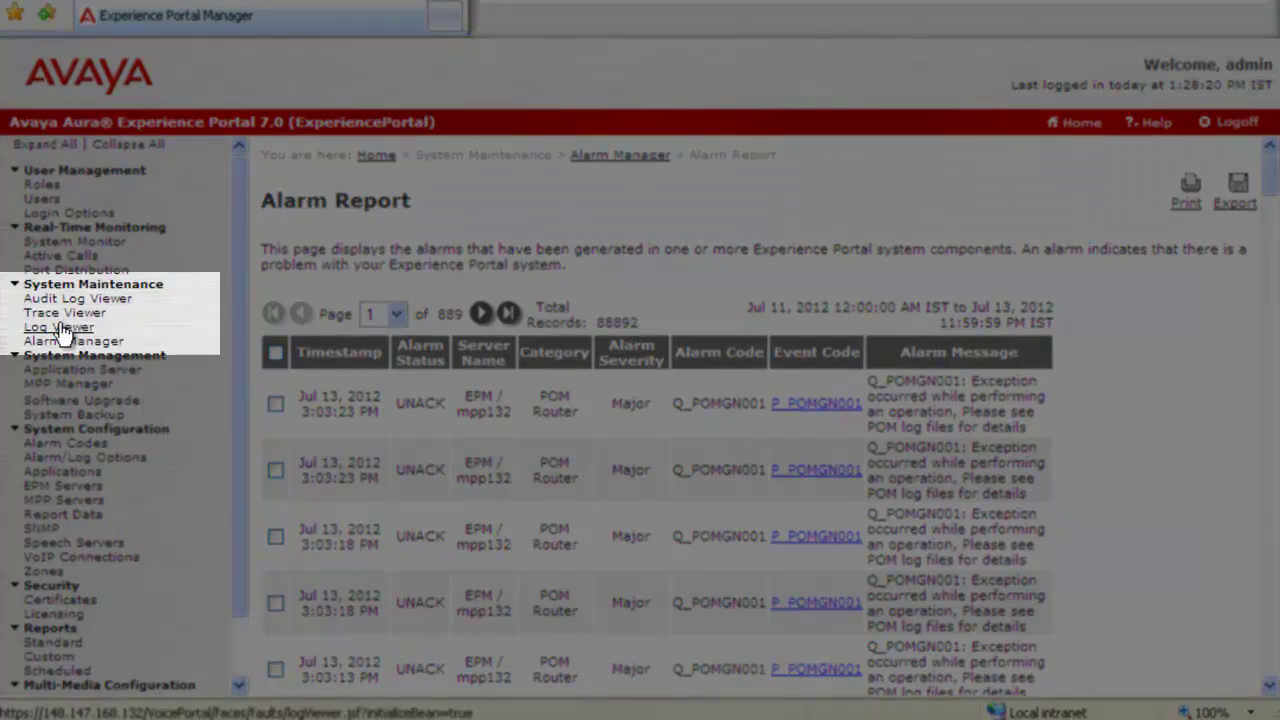
pyautogui.click(60, 328)
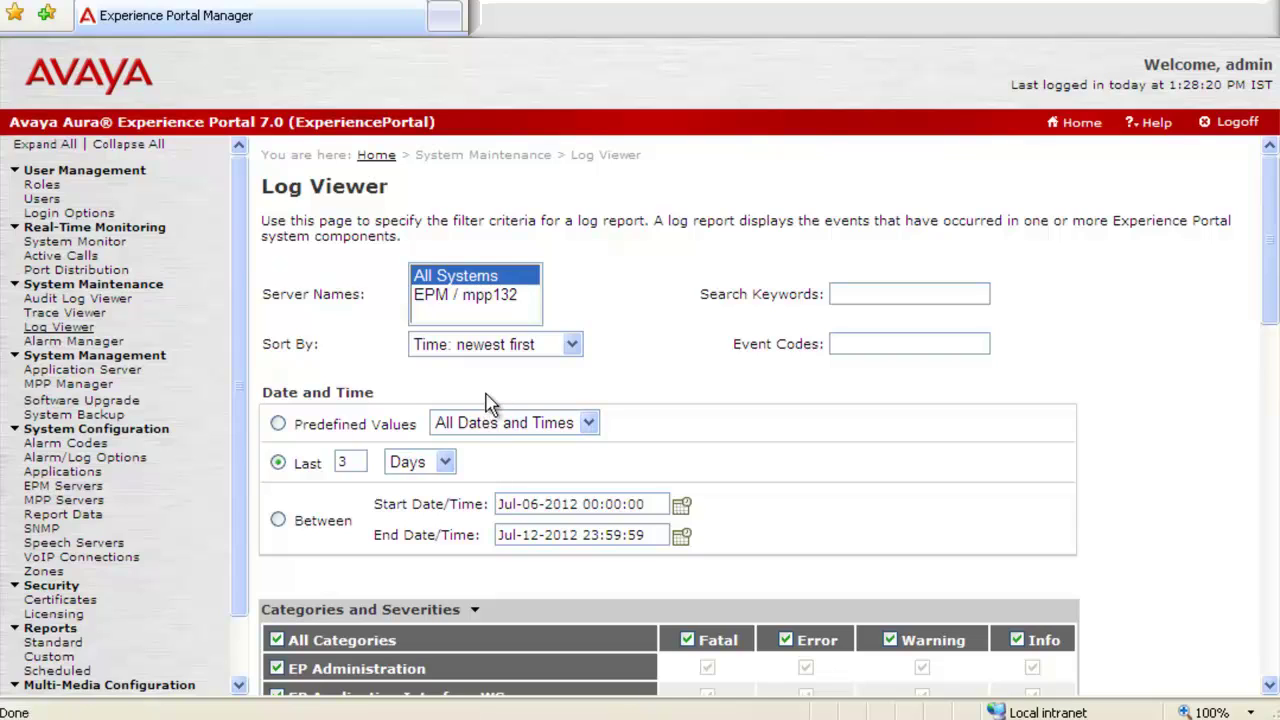
pyautogui.click(576, 346)
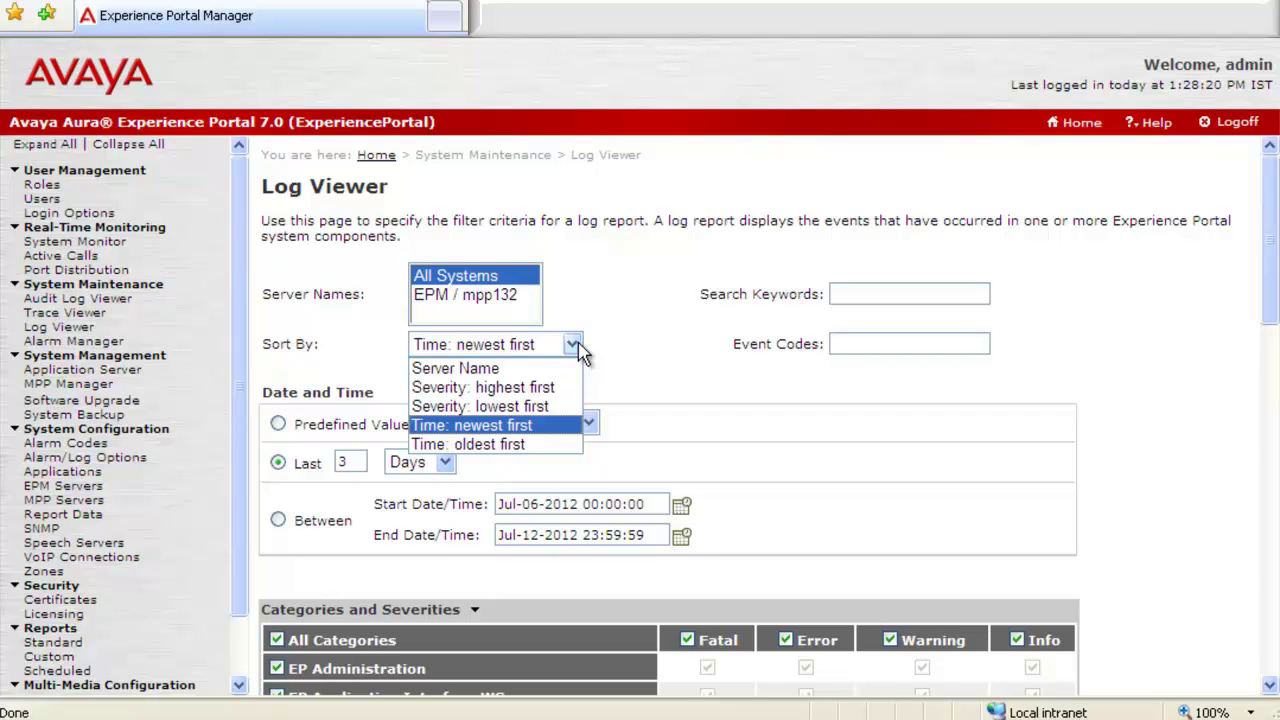
pyautogui.click(576, 346)
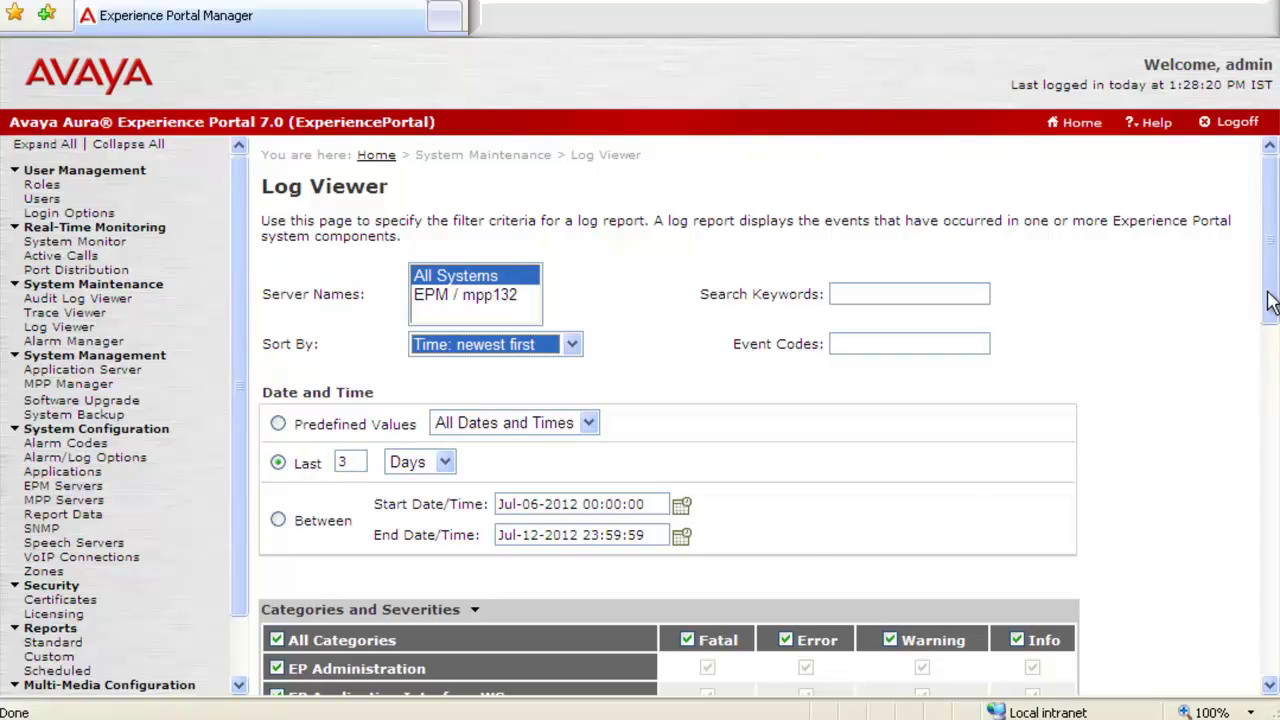
pyautogui.moveTo(1270, 293); pyautogui.dragTo(1271, 660)
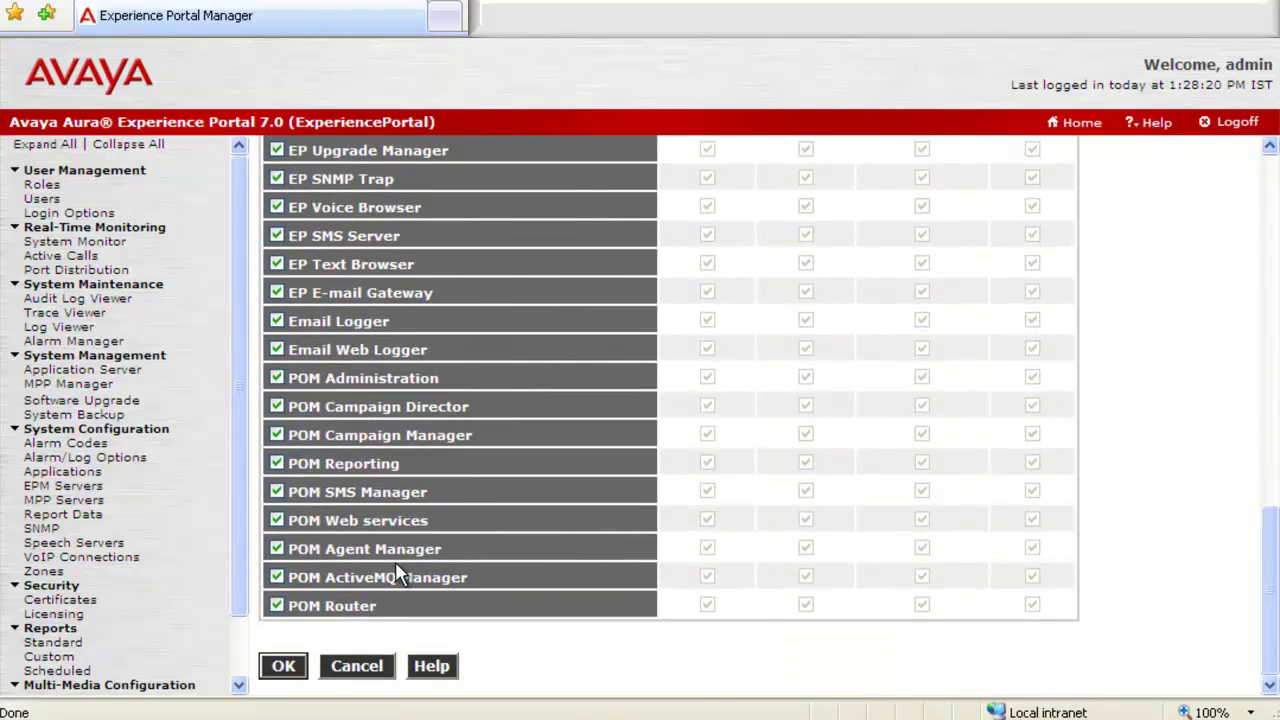
pyautogui.click(281, 667)
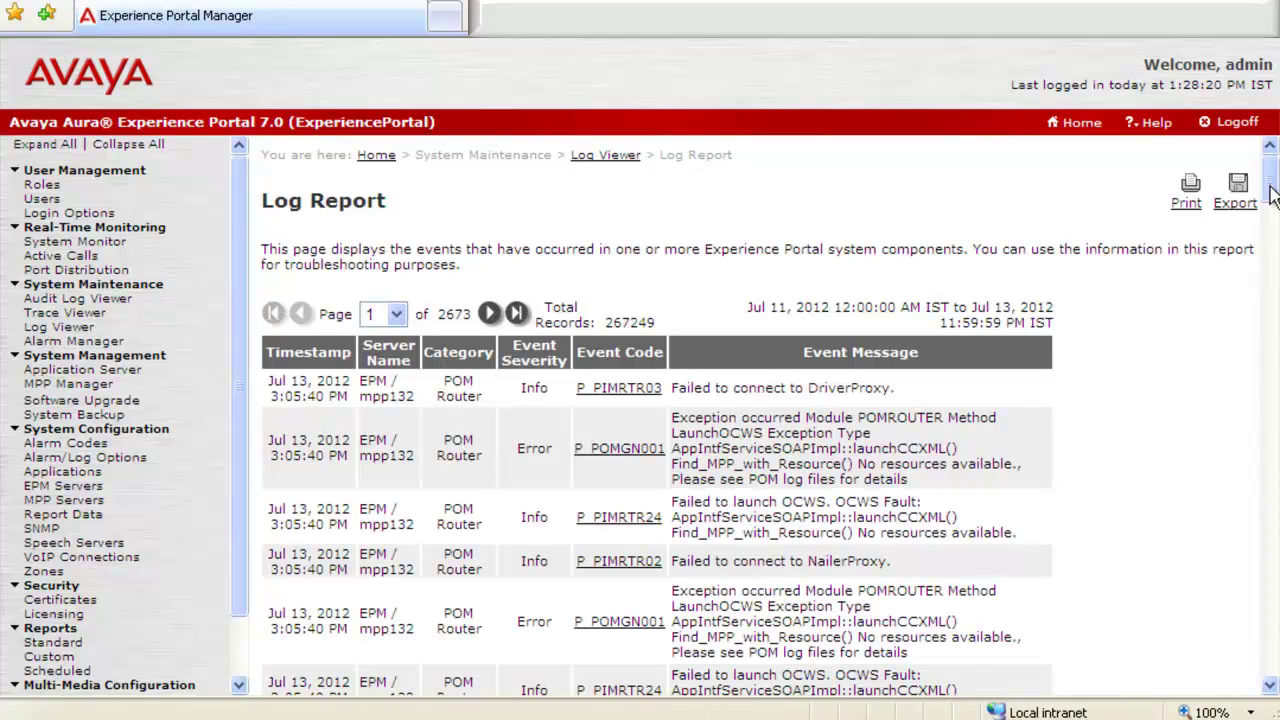
# Export the log report as logReport.xls into EPM Logs, auto-closing the download notice
pyautogui.moveTo(1272, 195)
pyautogui.mouseDown()
pyautogui.moveTo(1272, 640)
pyautogui.moveTo(1262, 190)
pyautogui.mouseUp()
pyautogui.click(1241, 205)
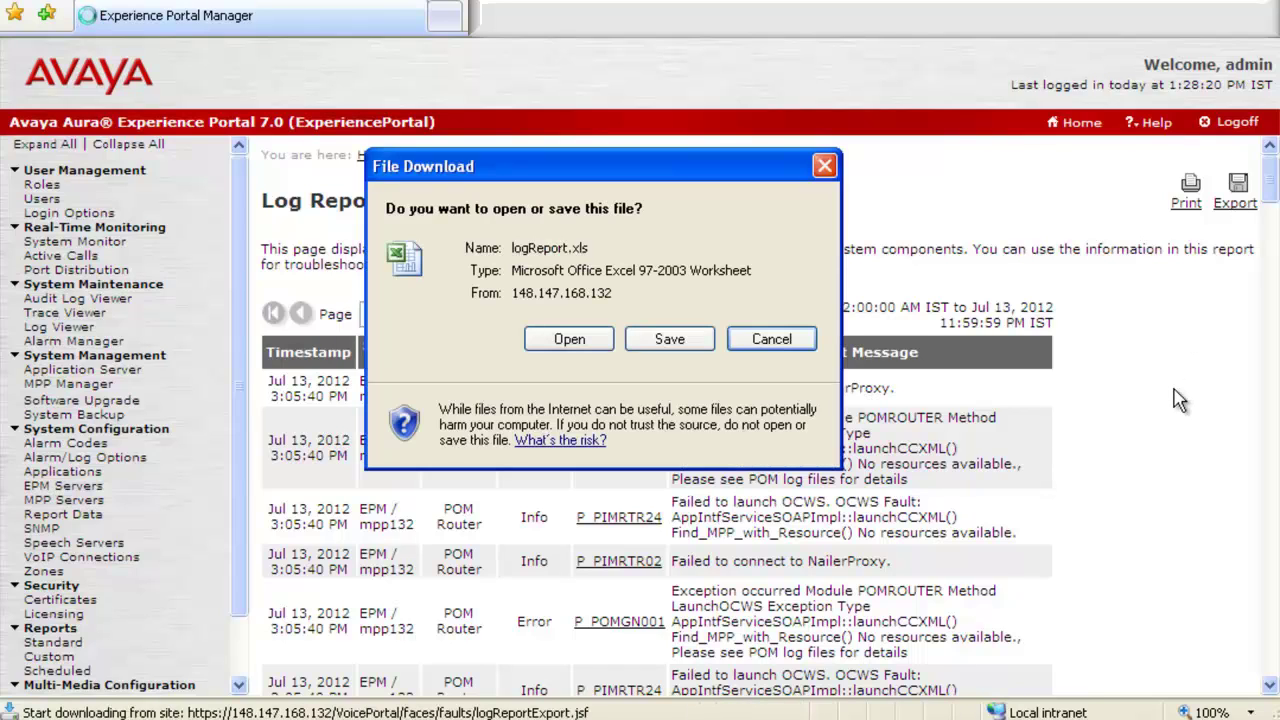
pyautogui.click(669, 340)
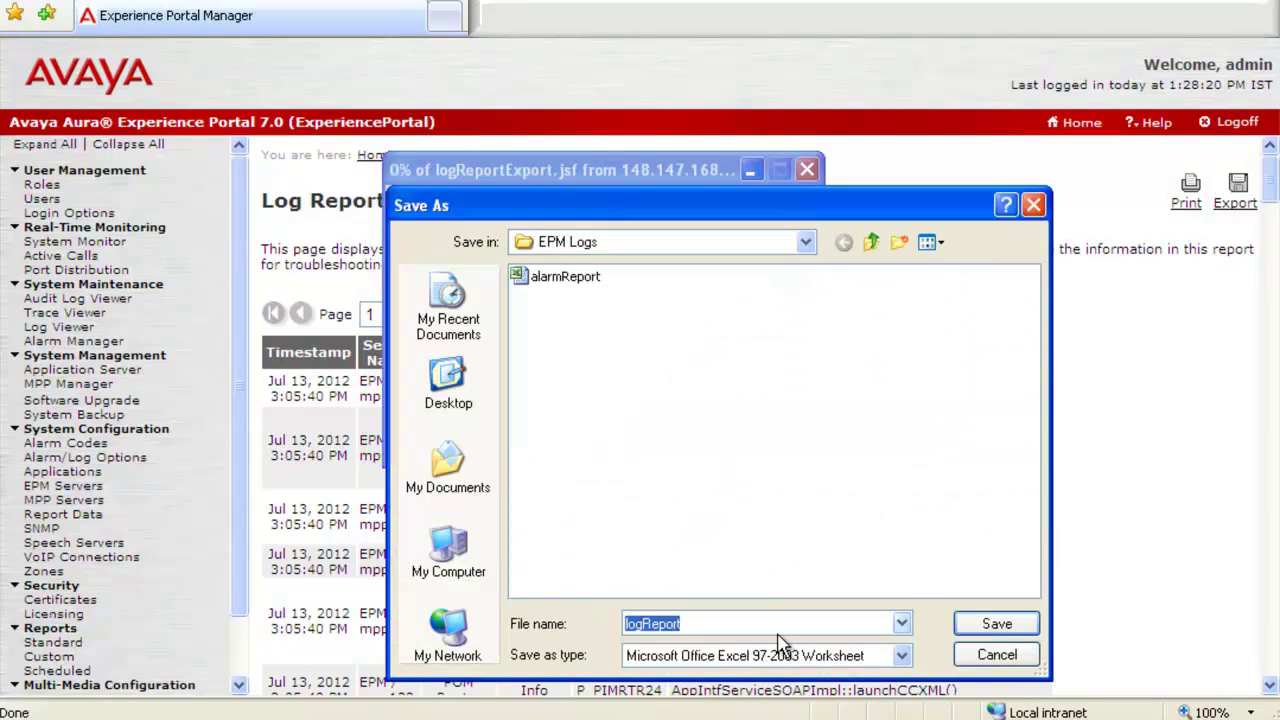
pyautogui.click(996, 623)
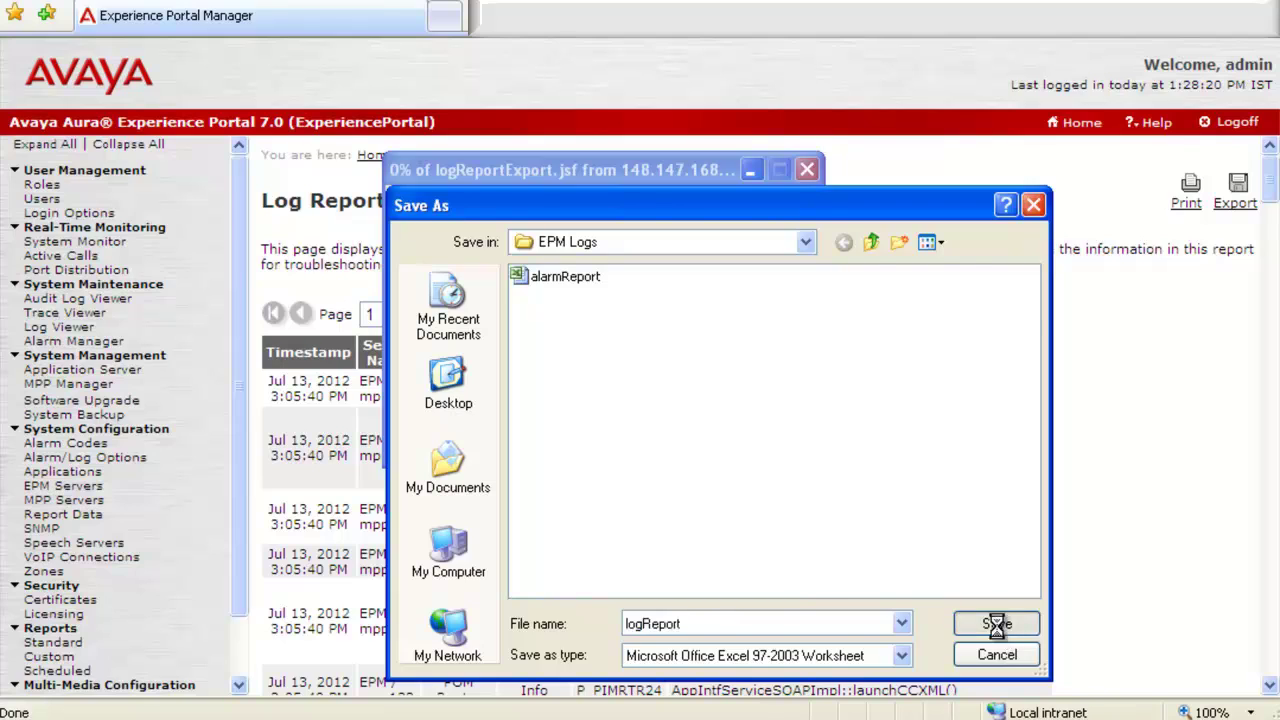
pyautogui.click(408, 390)
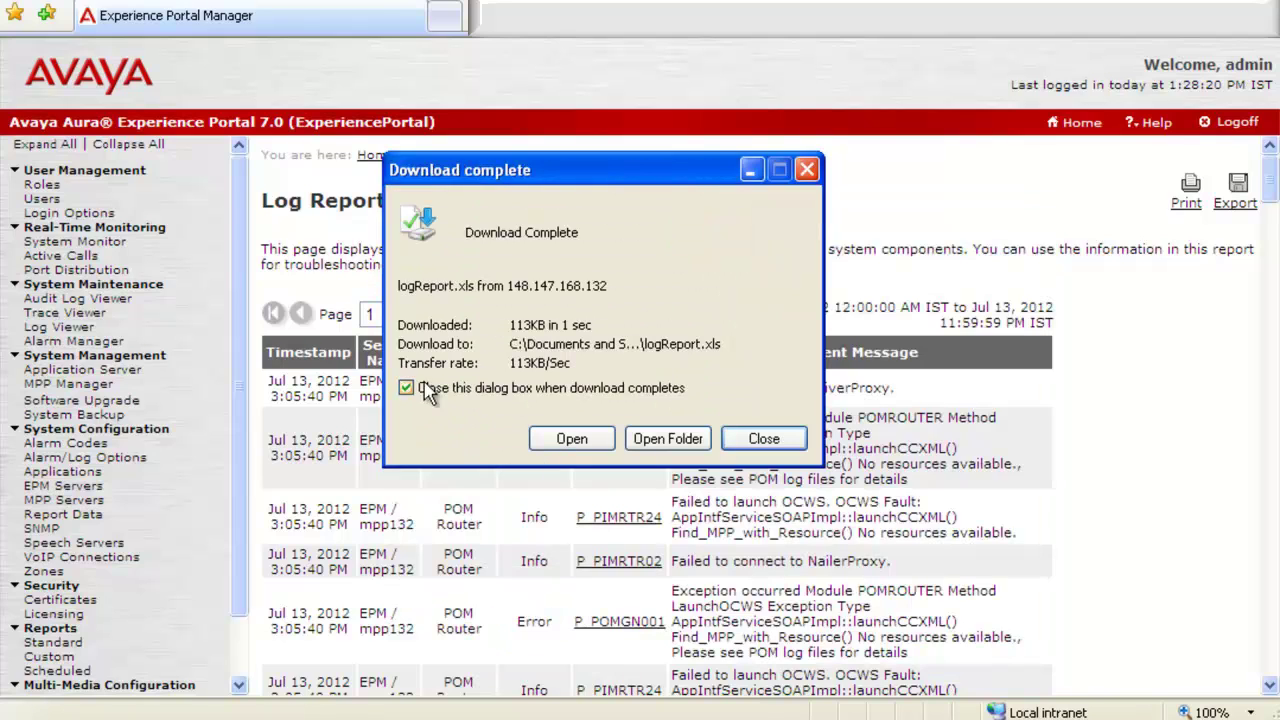
pyautogui.click(766, 438)
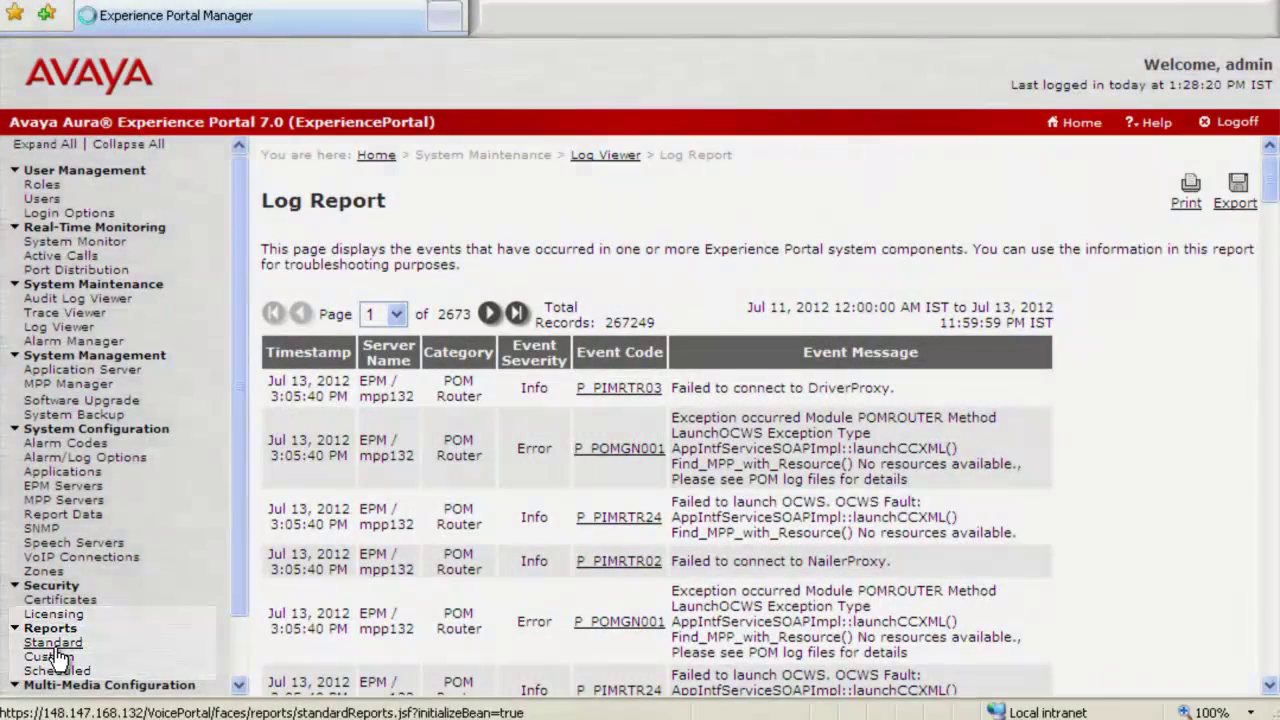
# Open Reports > Standard to list reports such as Call Summary and Call Detail
pyautogui.click(55, 645)
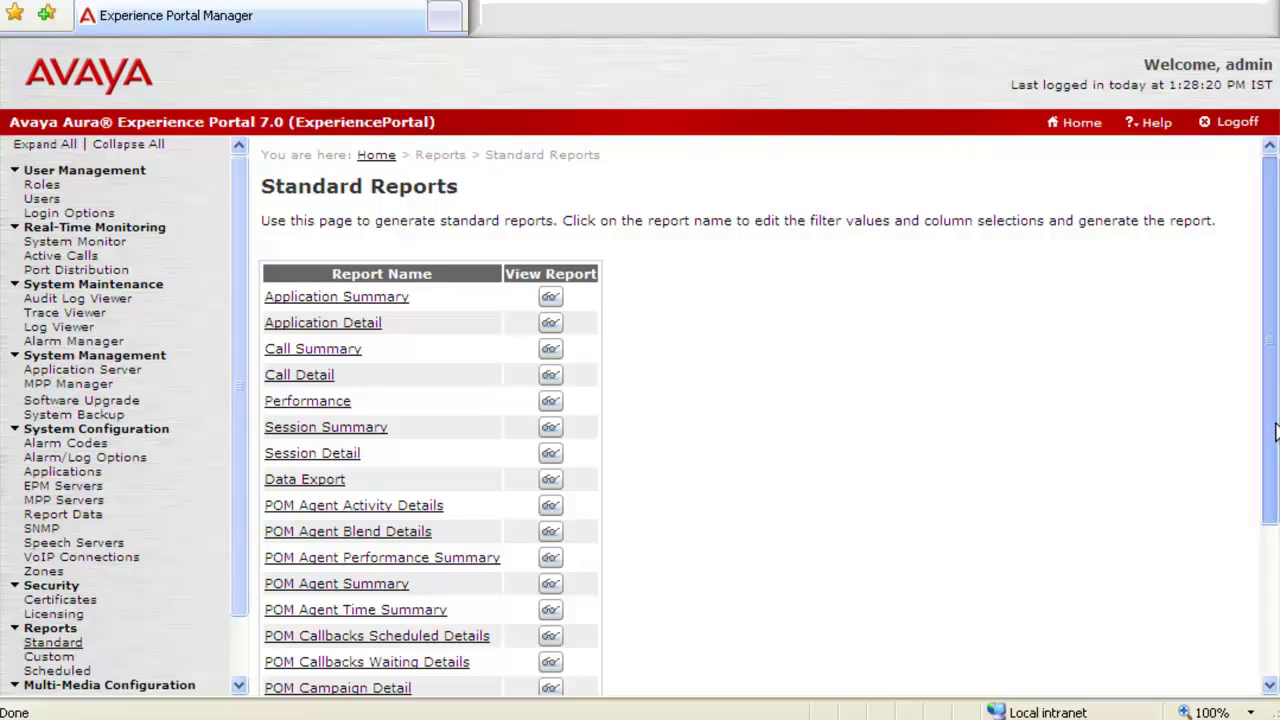
pyautogui.moveTo(1275, 430)
pyautogui.mouseDown()
pyautogui.moveTo(1271, 588)
pyautogui.moveTo(1265, 430)
pyautogui.mouseUp()
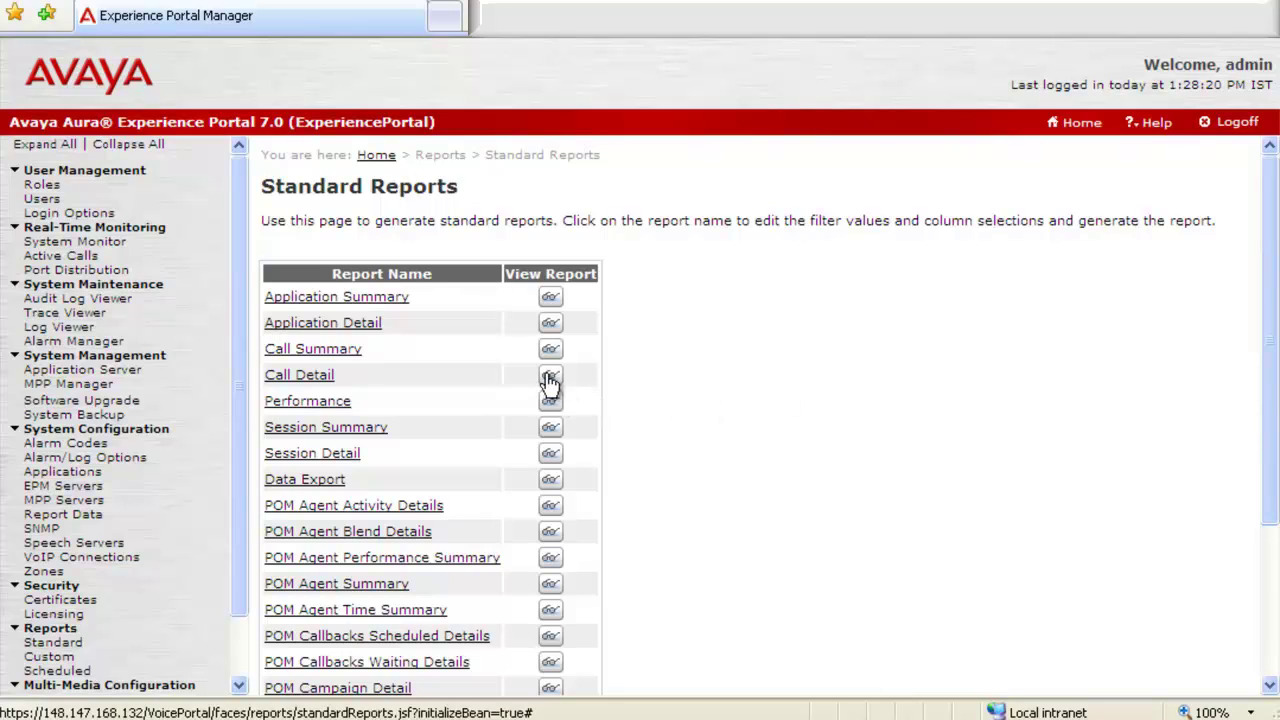
# Export the Call Detail report in XLS format and save it as calldetail in EPM Logs
pyautogui.click(551, 376)
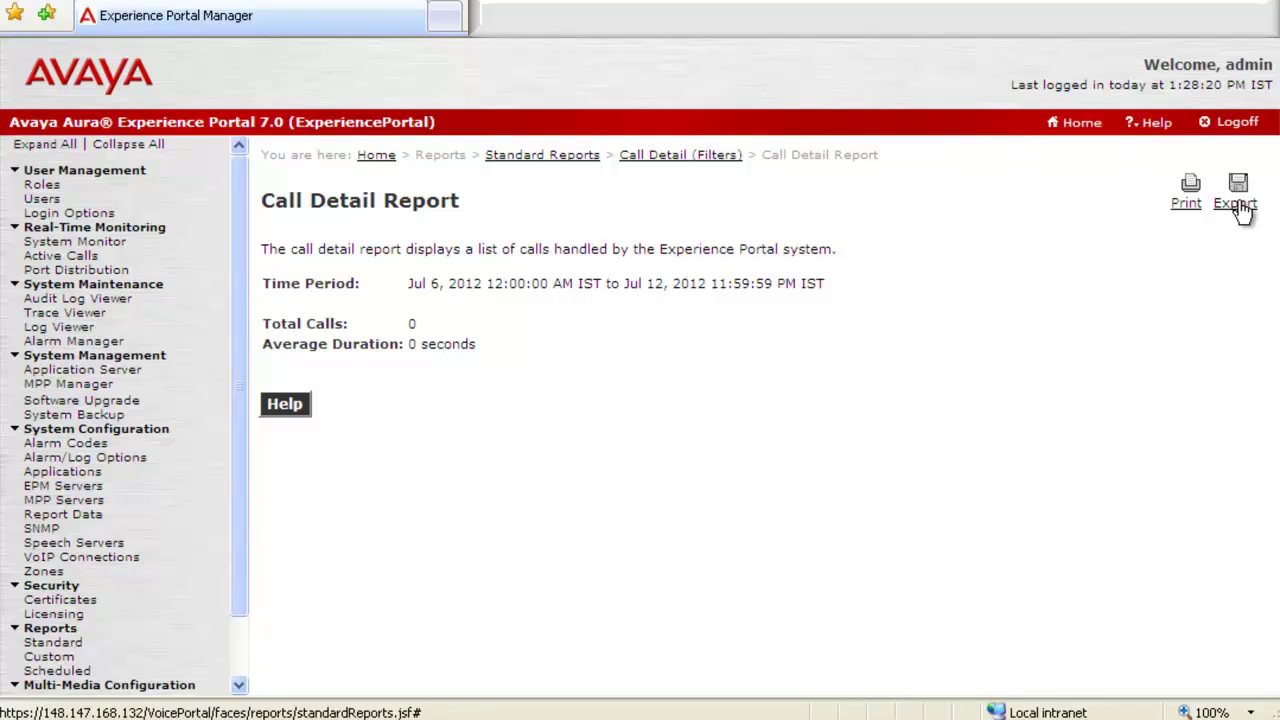
pyautogui.click(1240, 205)
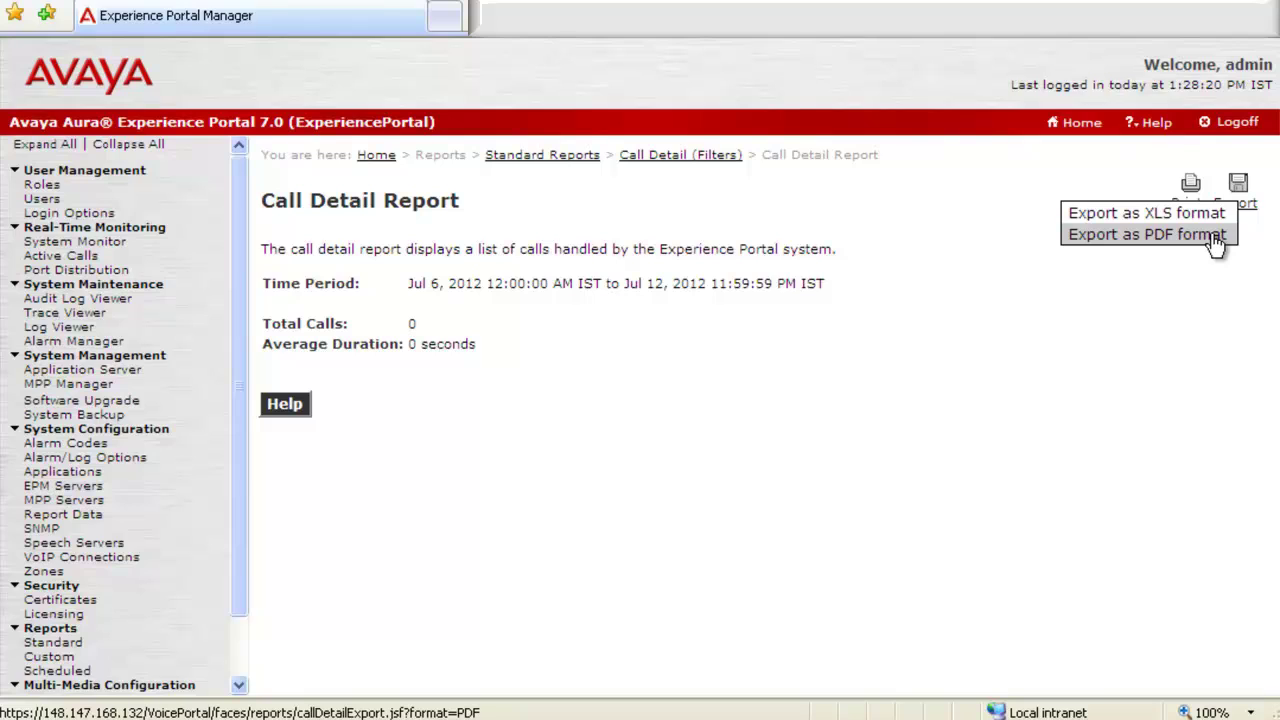
pyautogui.click(1210, 215)
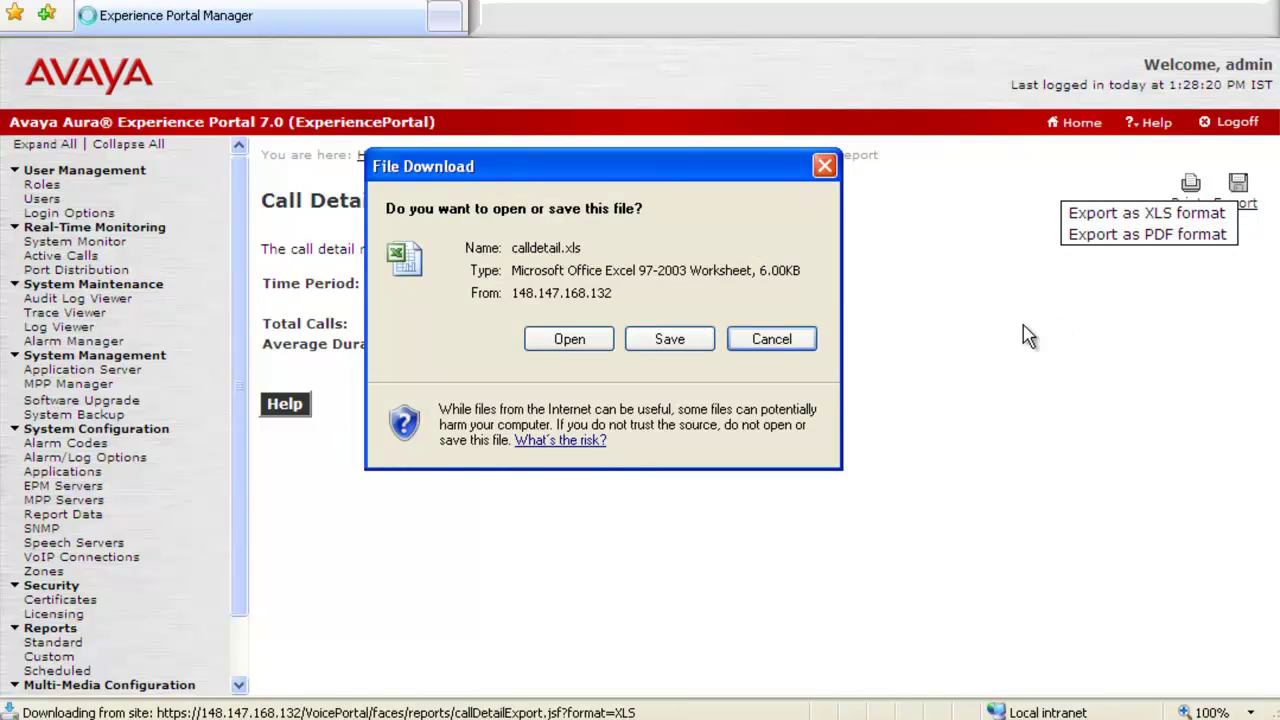
pyautogui.click(680, 341)
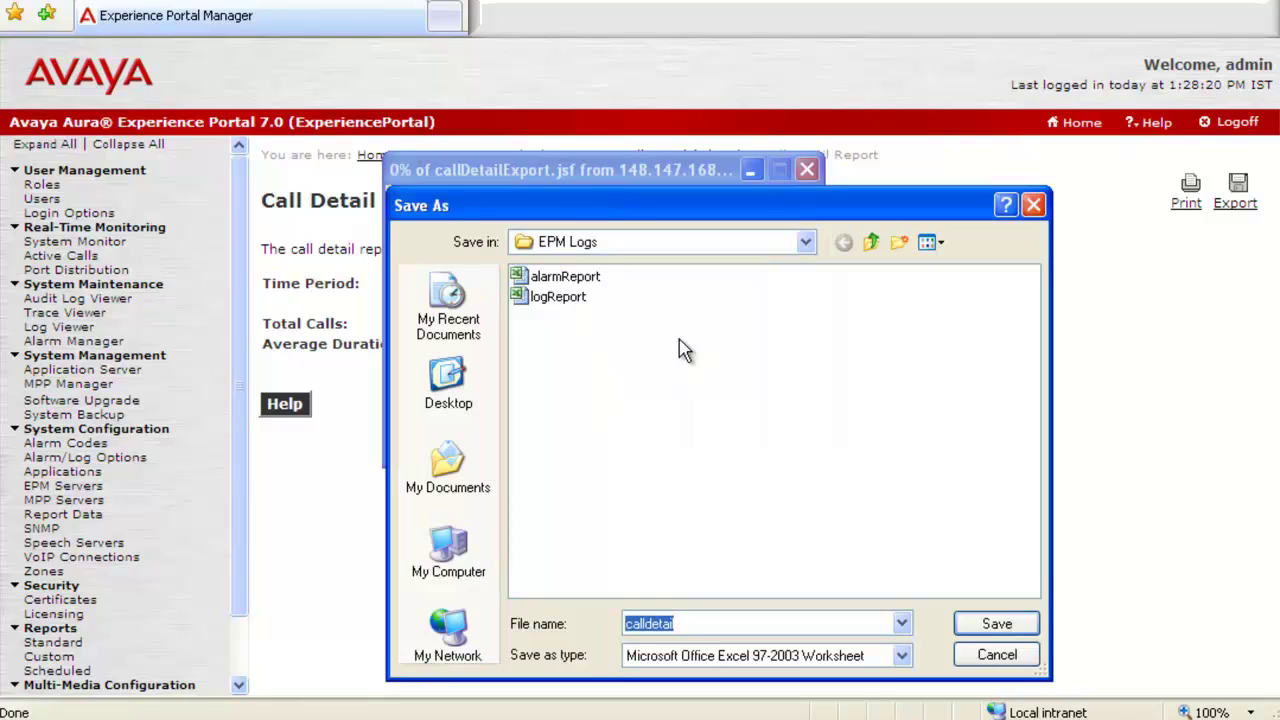
pyautogui.click(995, 623)
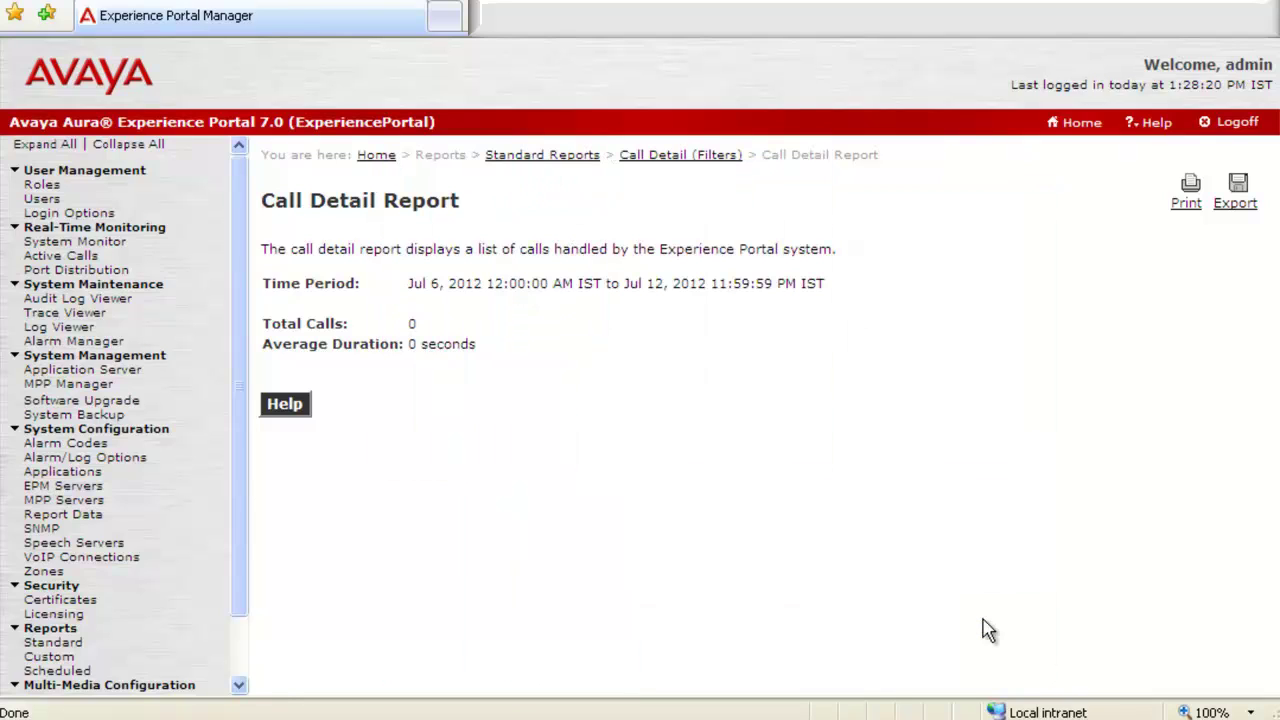
pyautogui.click(592, 160)
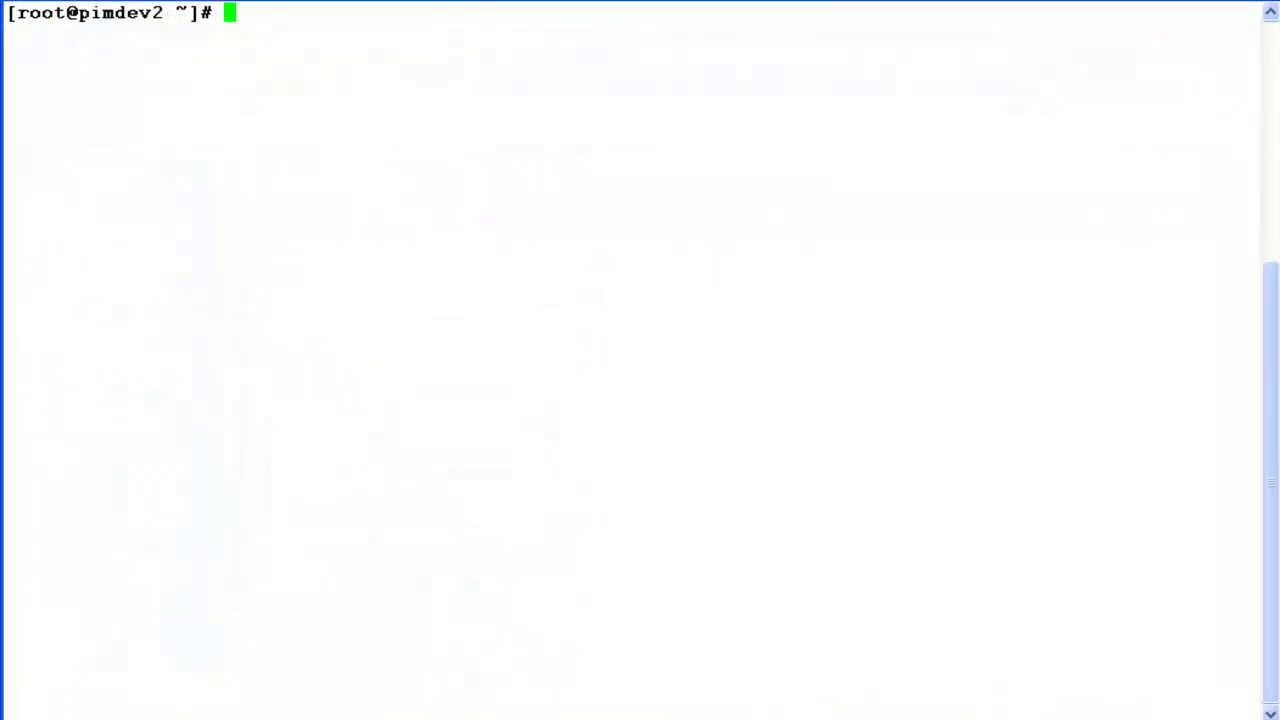
# Change to $AVAYA_HOME, list it, then enter and list its logs directory
pyautogui.write('cd $')
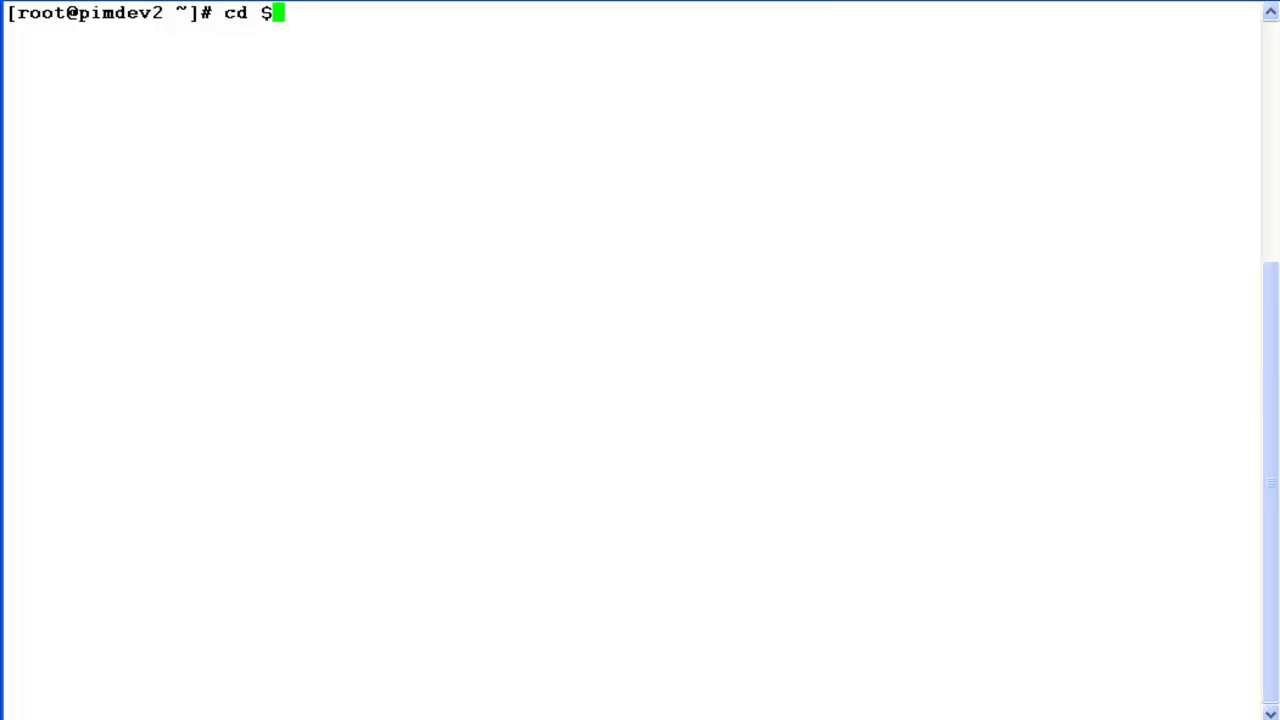
pyautogui.write('AVAYA_HOME')
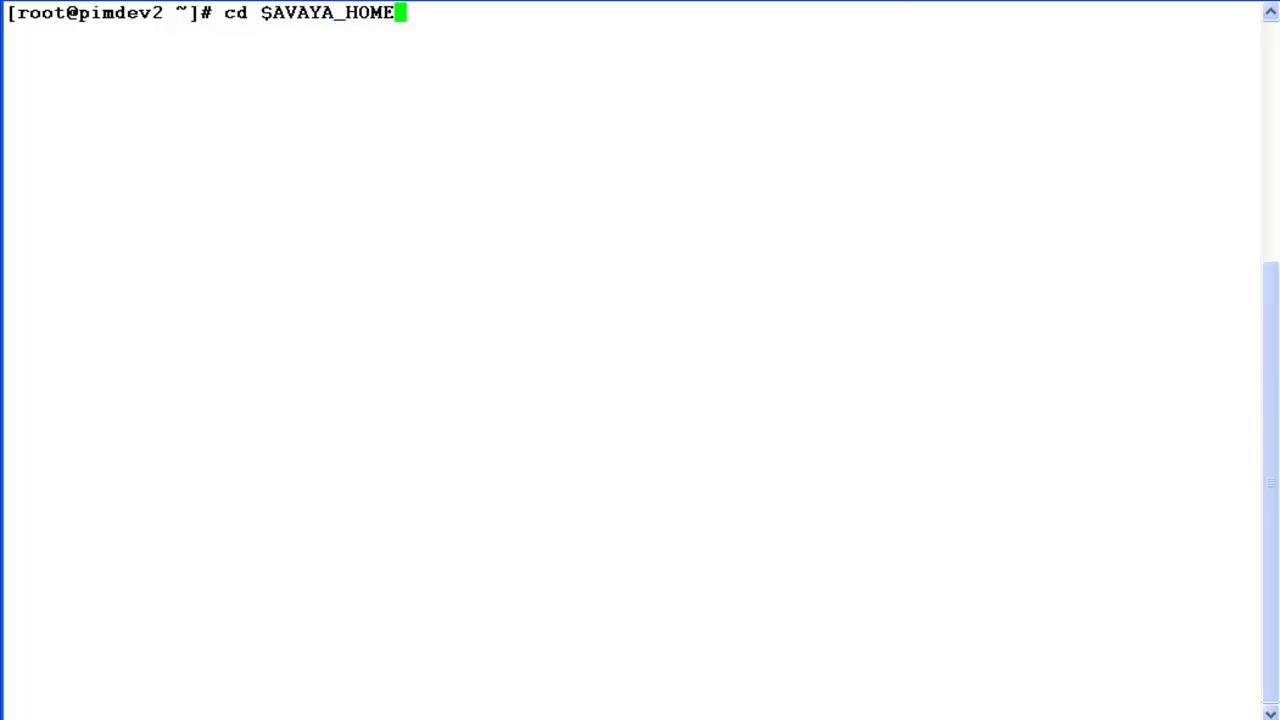
pyautogui.press('Return')
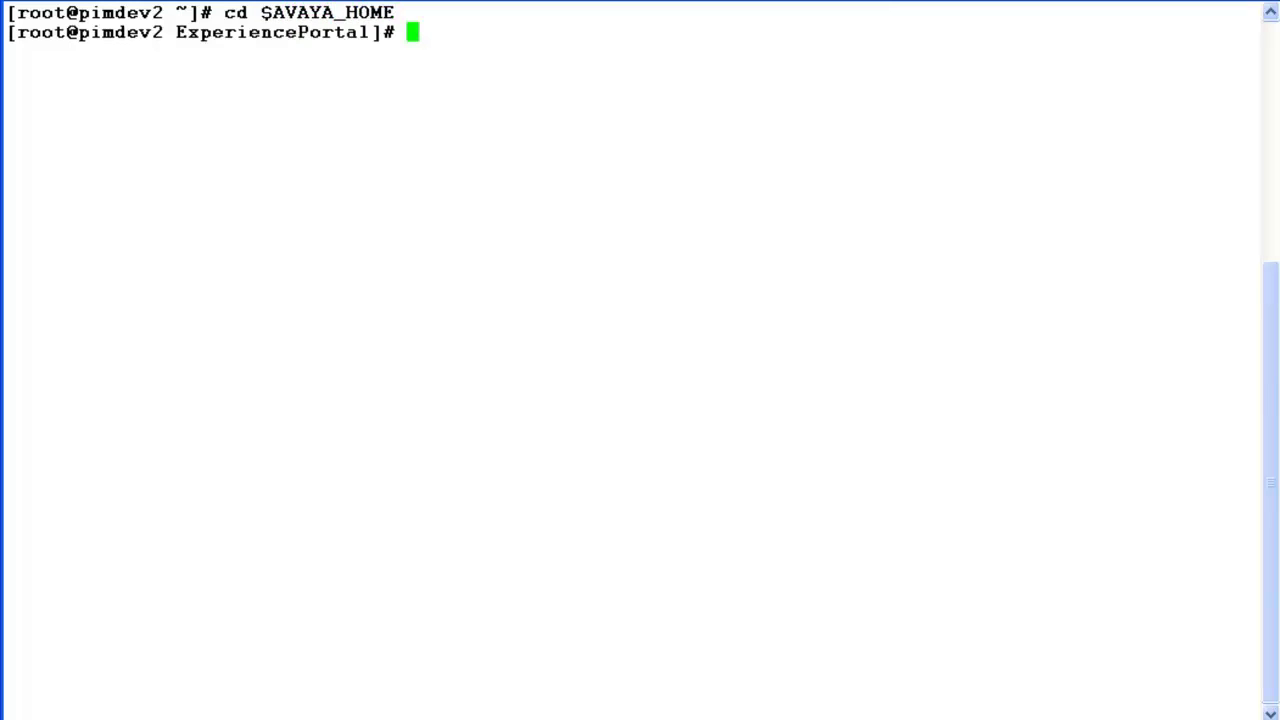
pyautogui.write('ls')
pyautogui.press('Return')
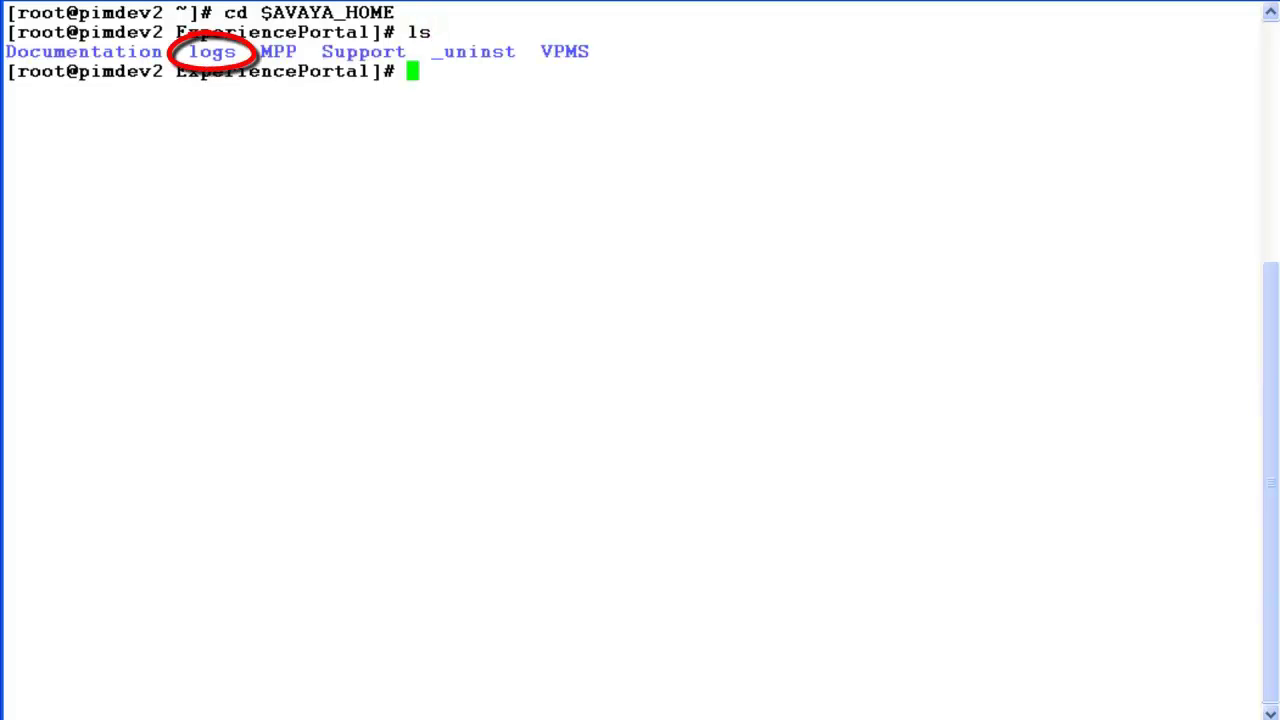
pyautogui.write('cd logs')
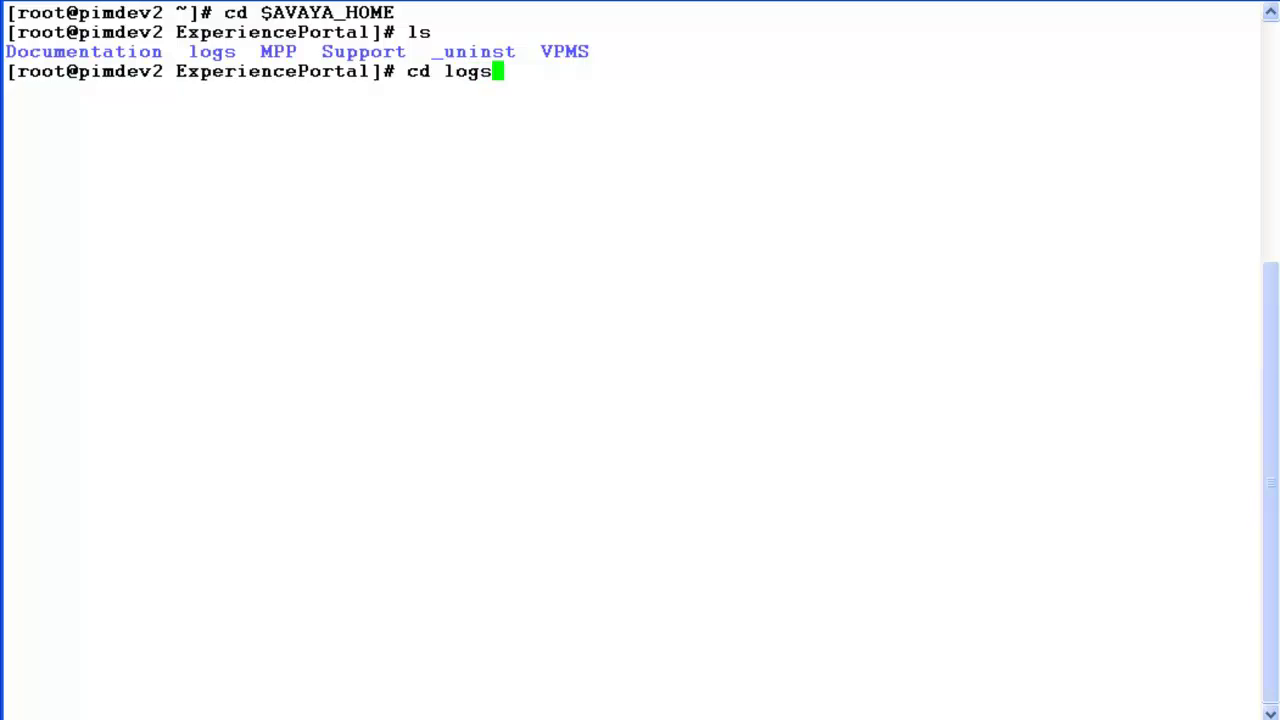
pyautogui.press('Return')
pyautogui.write('ls')
pyautogui.press('Return')
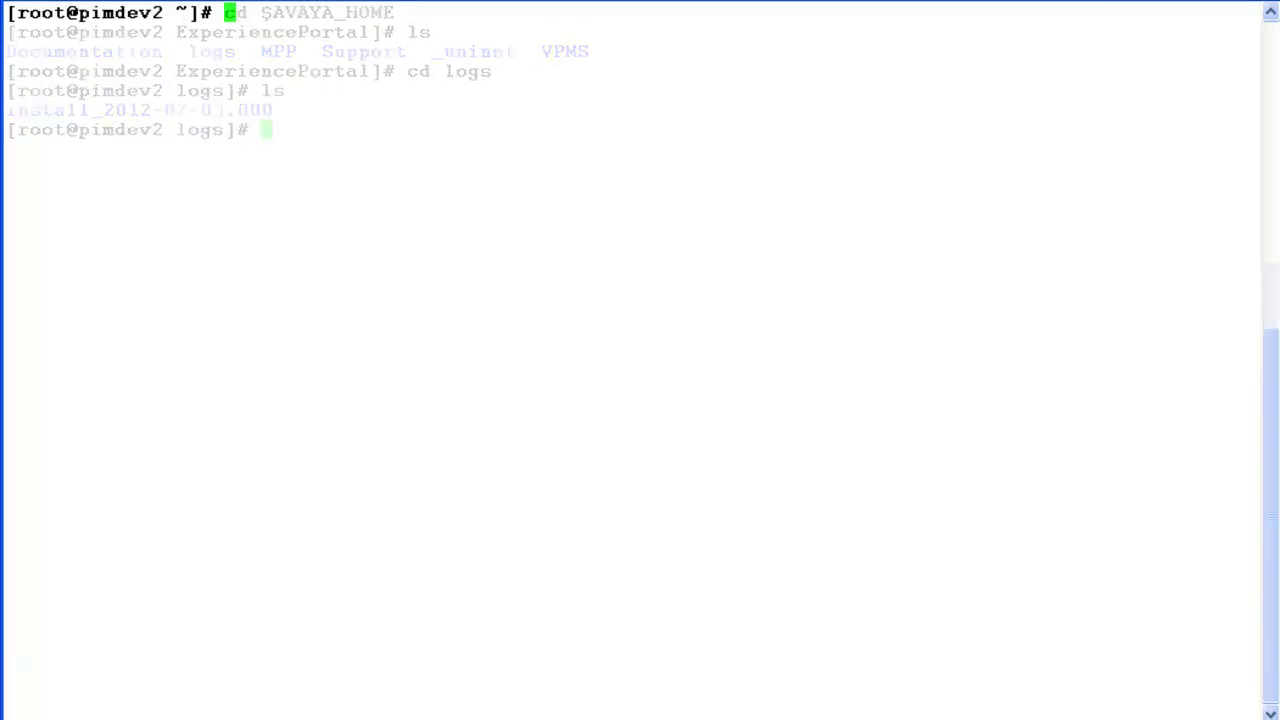
# Go to $CATALINA_HOME, confirm the path with pwd, then list all files in logs
pyautogui.write('cd ')
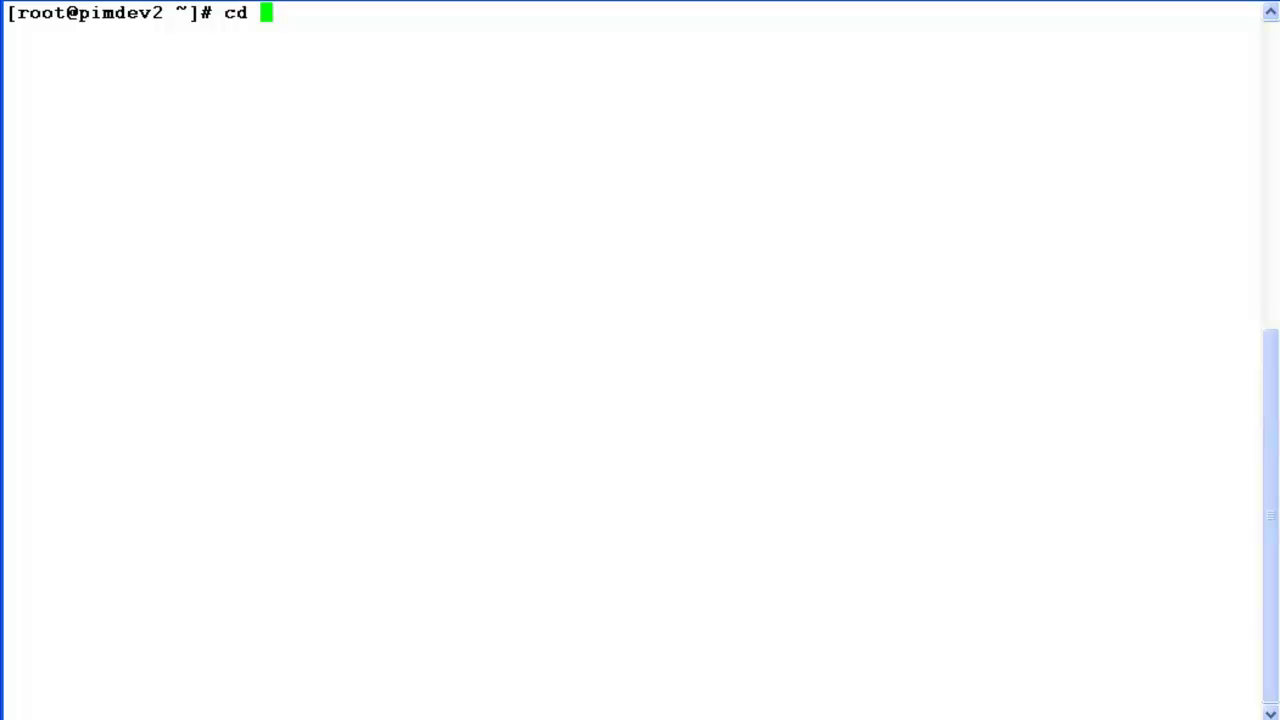
pyautogui.write('$CATALINA_HOME')
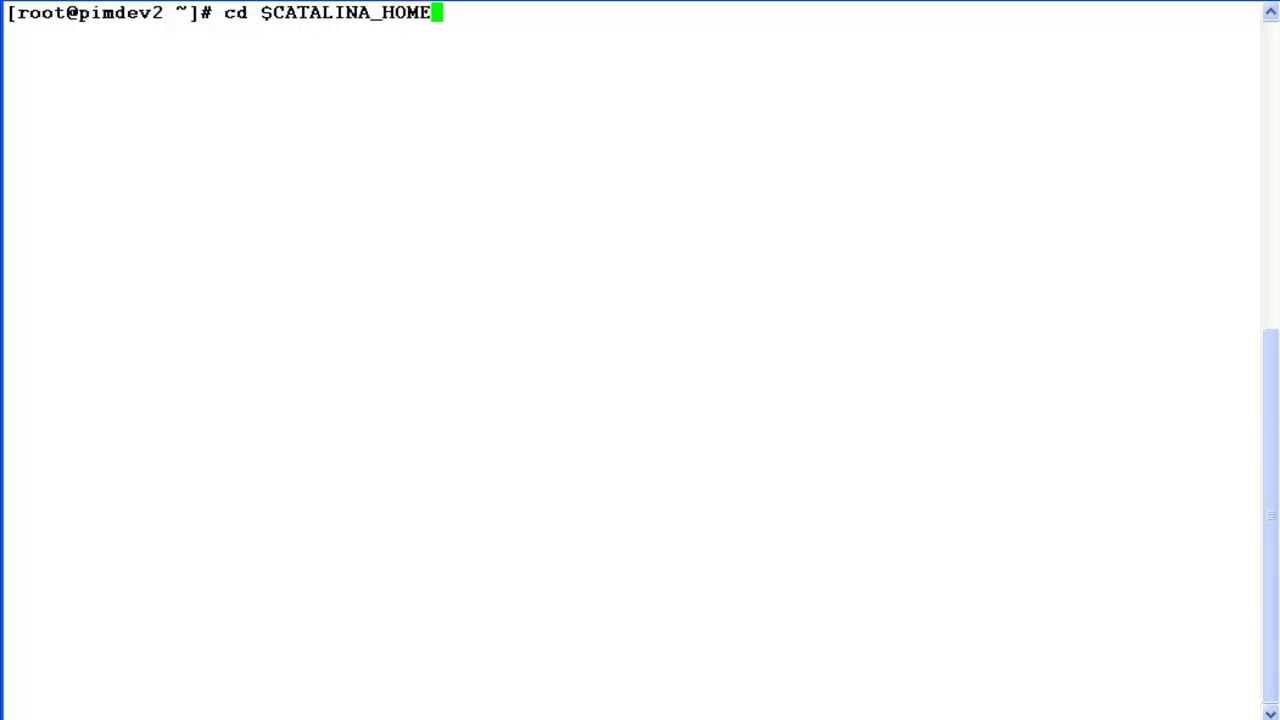
pyautogui.press('Return')
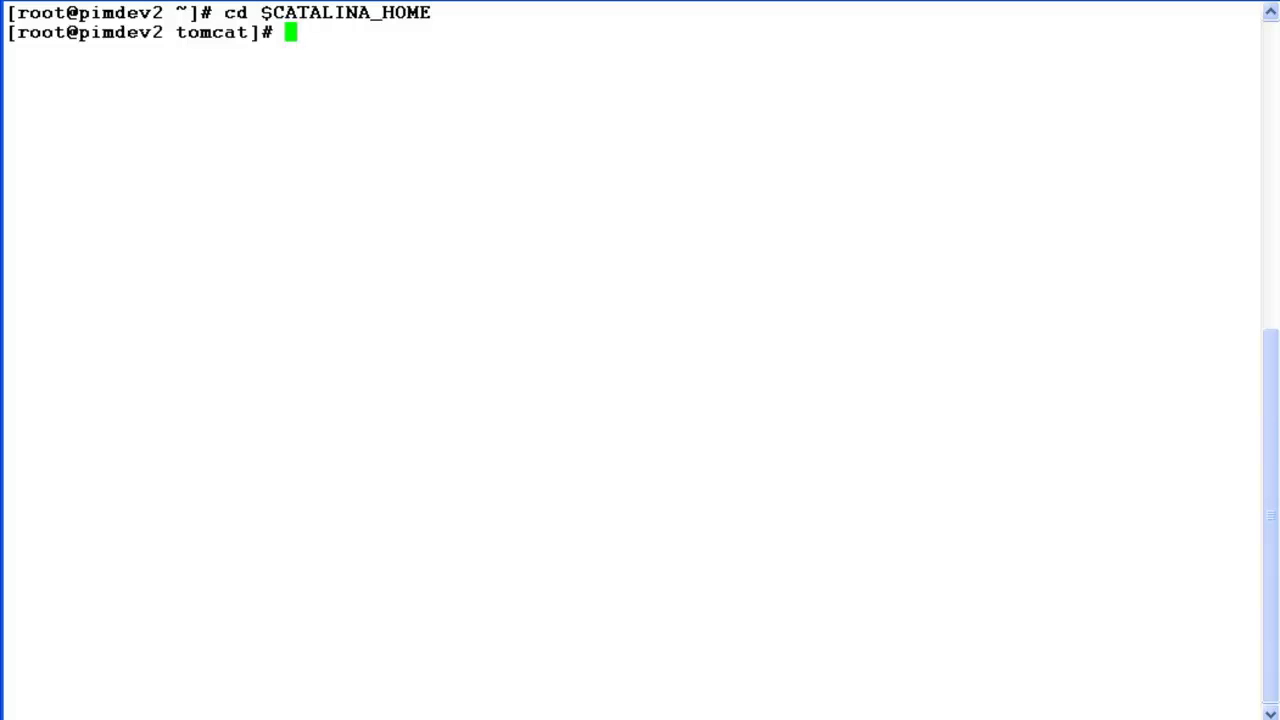
pyautogui.write('pwd')
pyautogui.press('Return')
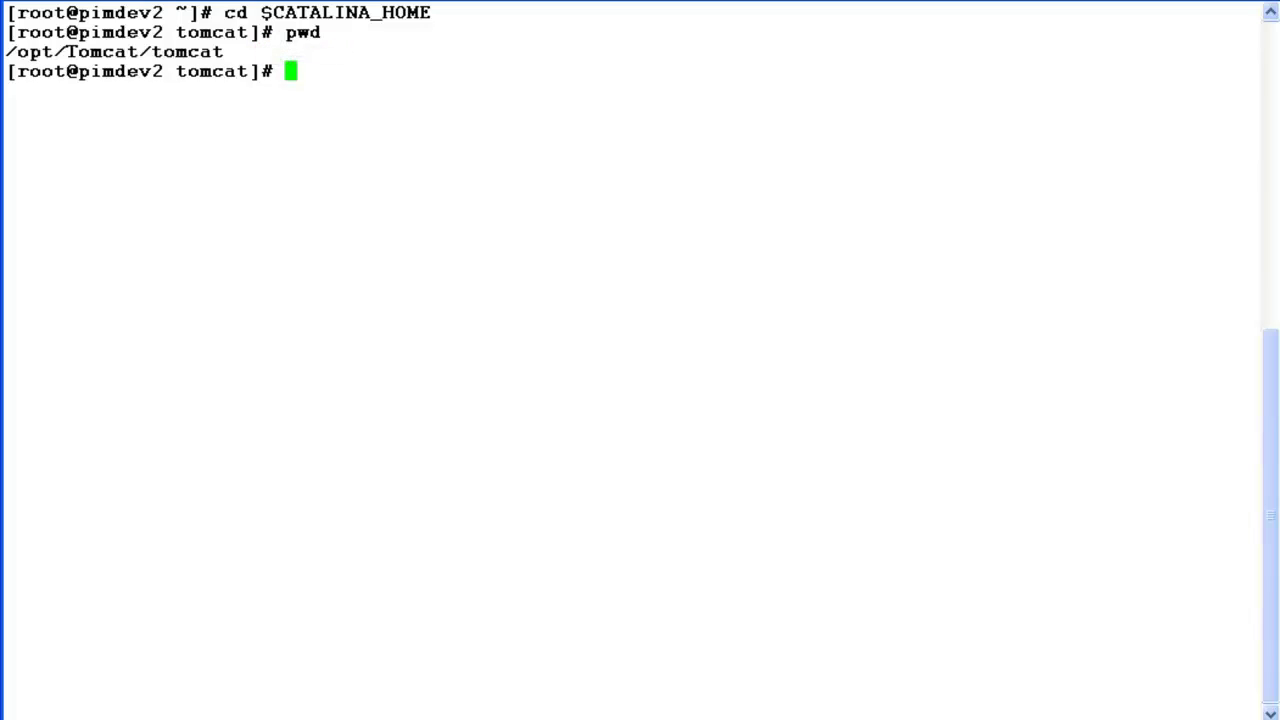
pyautogui.write('cd logs')
pyautogui.press('Return')
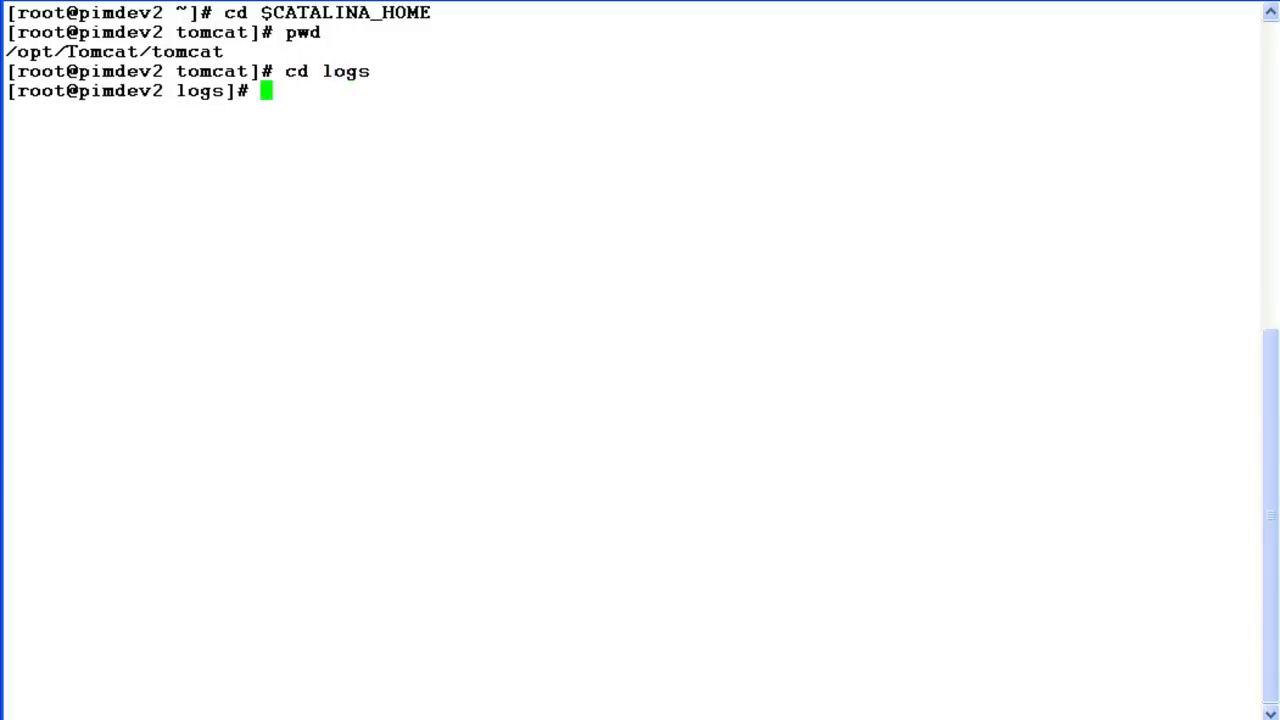
pyautogui.write('ls')
pyautogui.press('Return')
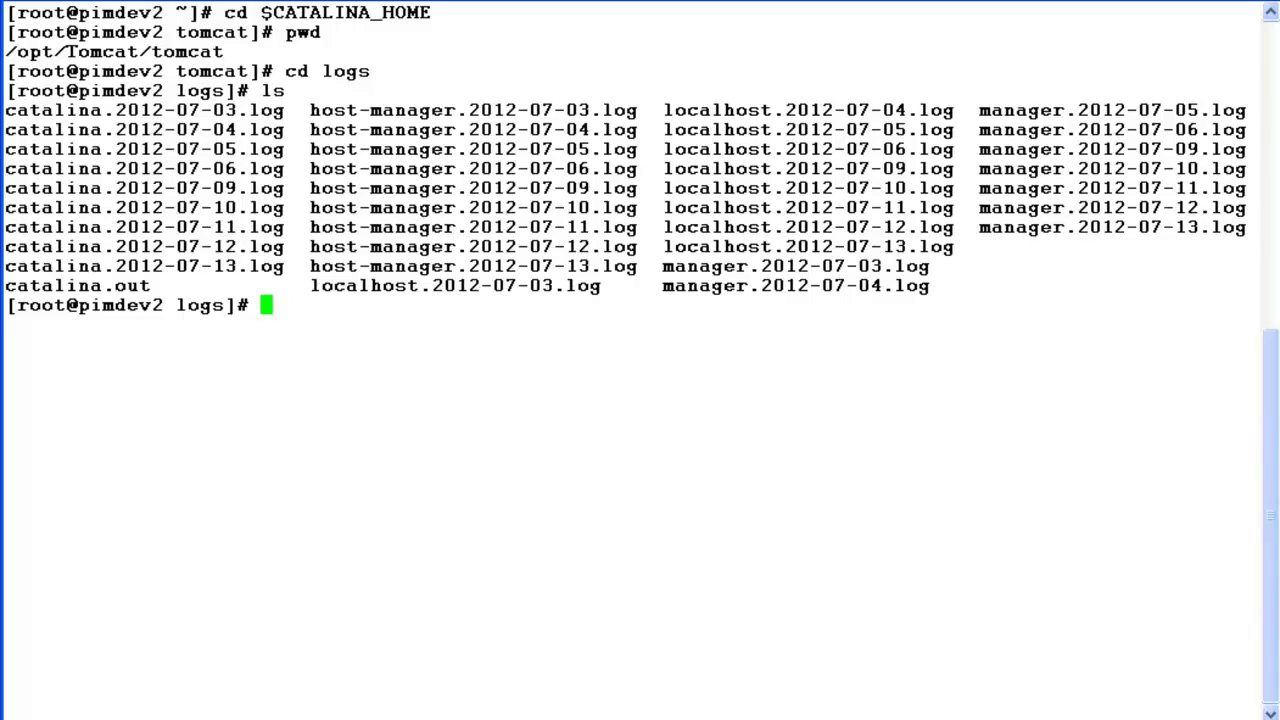
# List only the catalina.* log files
pyautogui.write('ls cata')
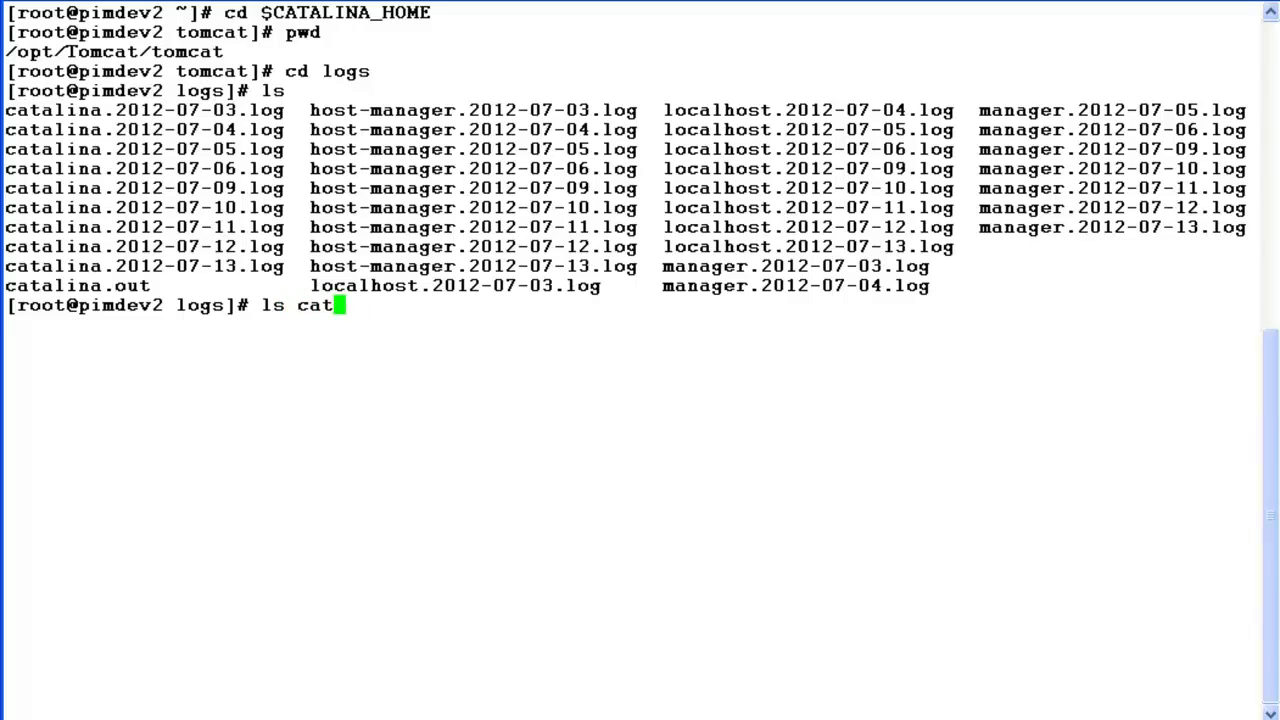
pyautogui.press('Tab')
pyautogui.write('*')
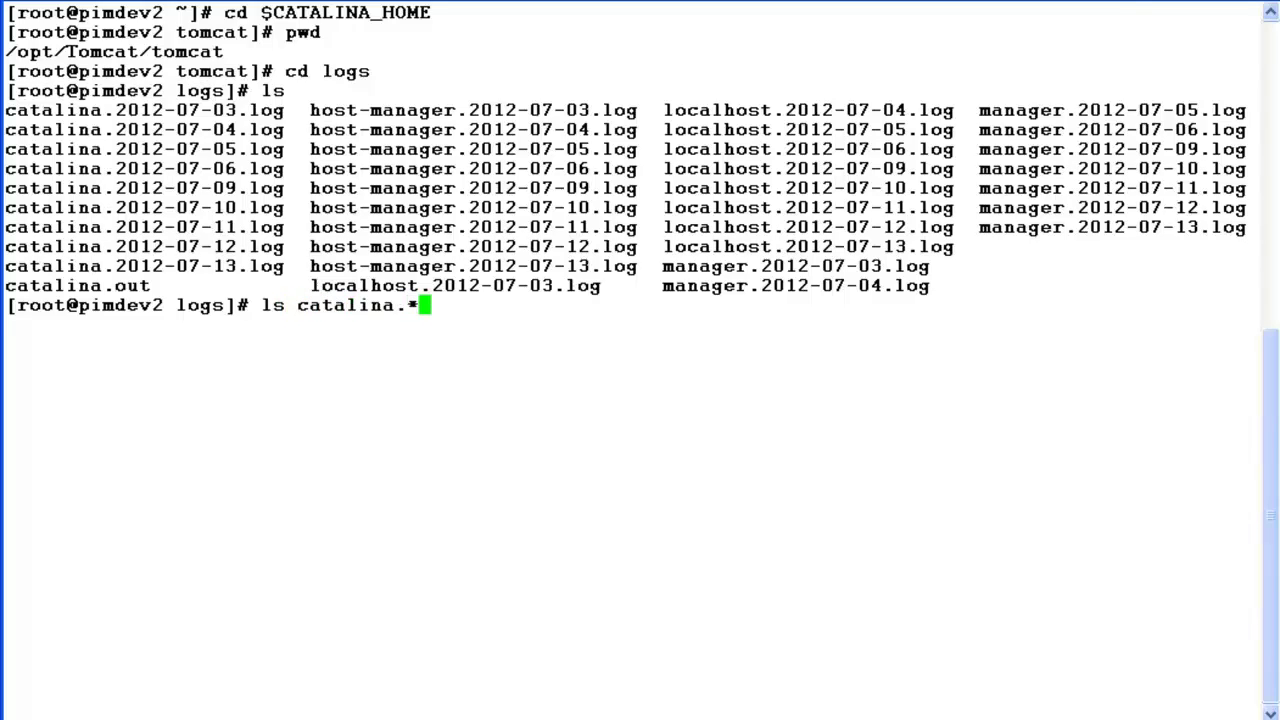
pyautogui.press('Return')
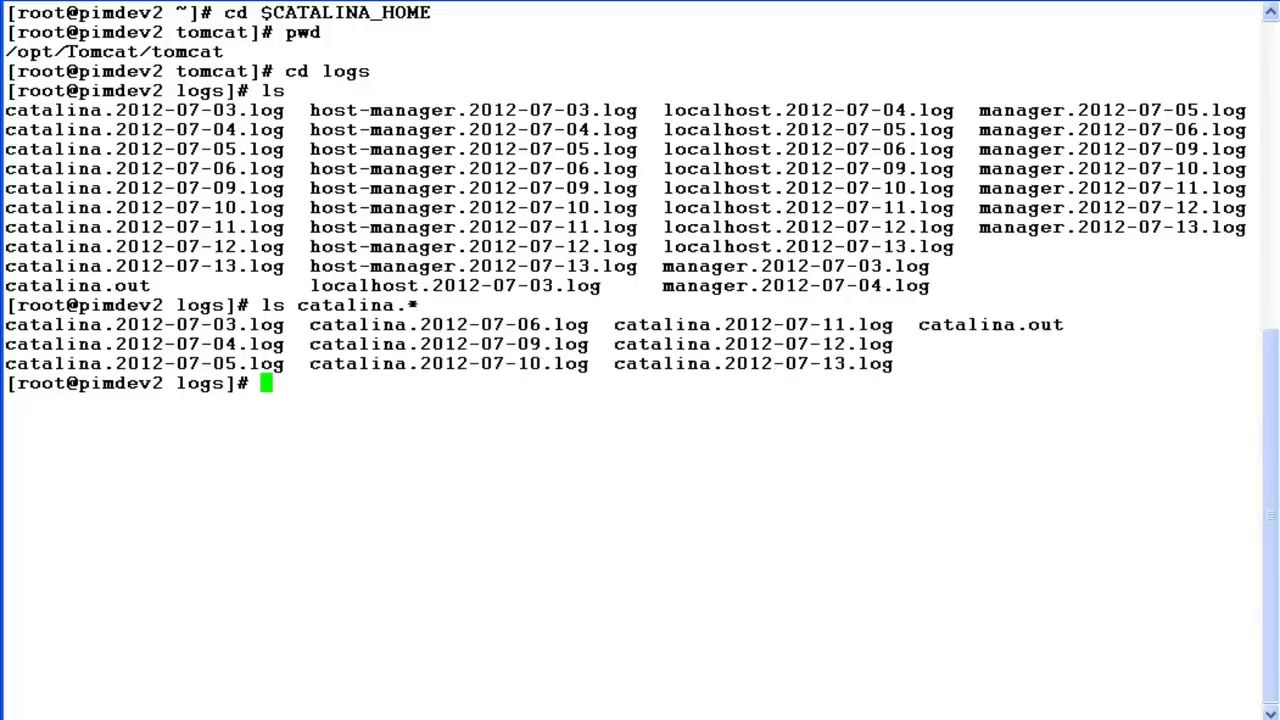